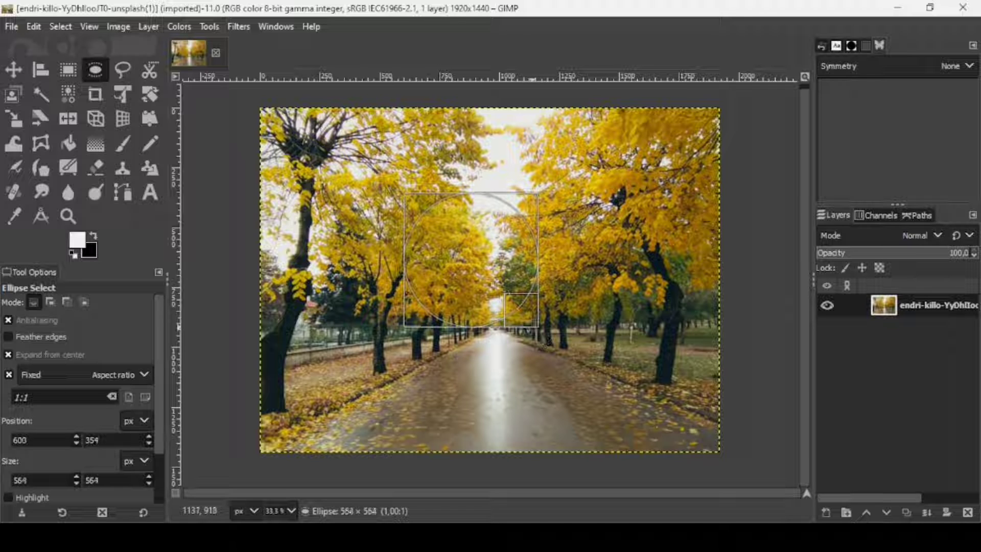
# Step: Draw a 564 × 564 px circular selection over the road's far end and start a new layer
pyautogui.moveTo(473, 256); pyautogui.dragTo(502, 287)
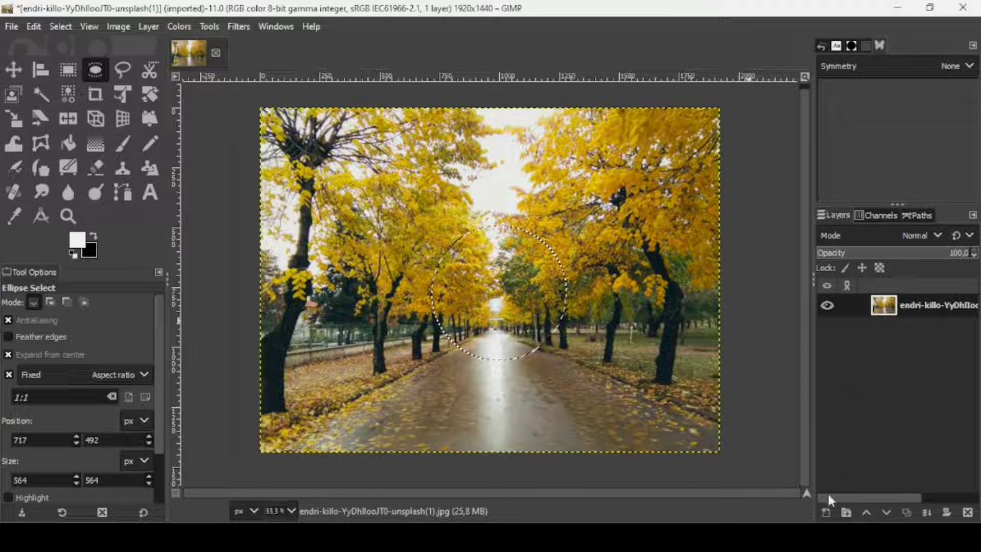
pyautogui.click(825, 513)
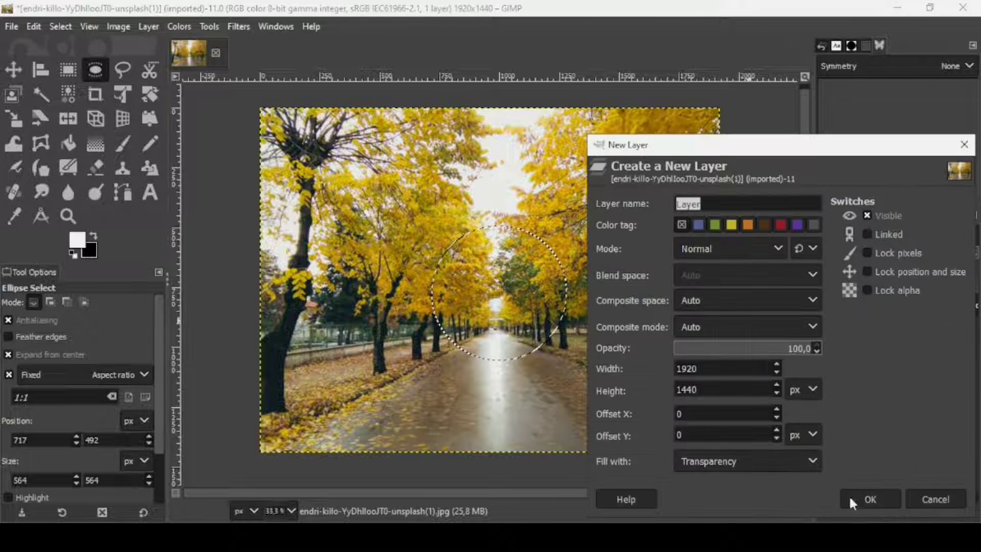
# Step: Add a transparent layer, fill the circle selection with black, and deselect
pyautogui.click(867, 497)
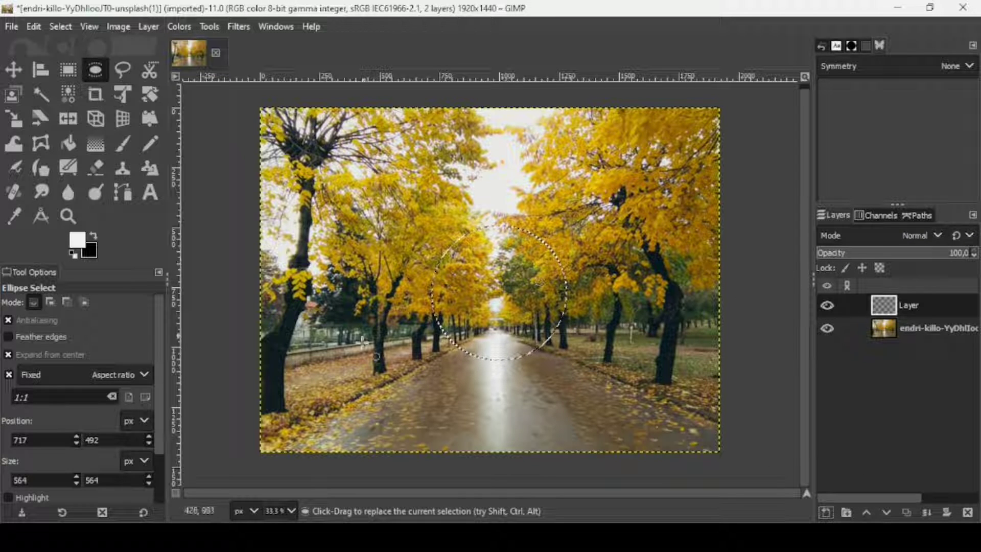
pyautogui.moveTo(89, 252); pyautogui.dragTo(522, 306)
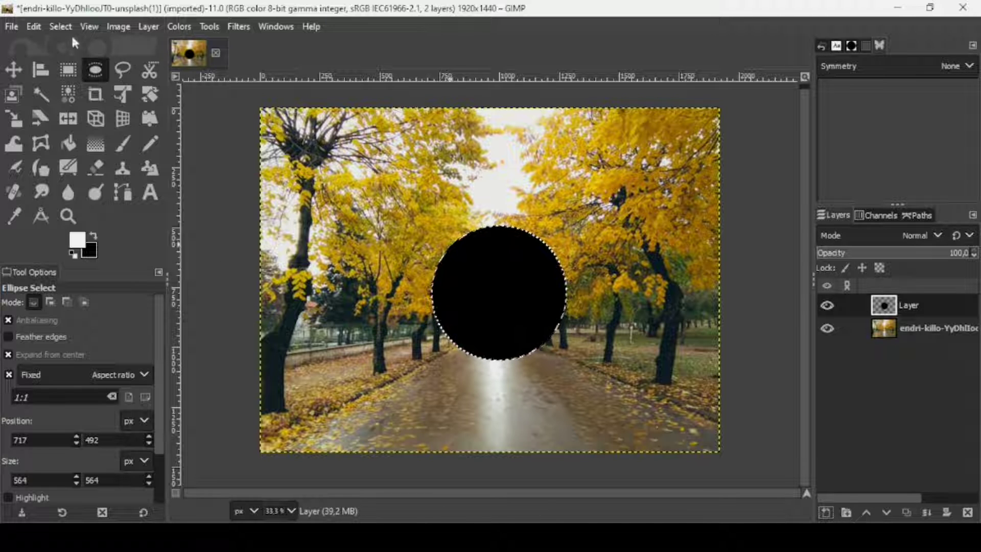
pyautogui.click(60, 27)
pyautogui.click(72, 62)
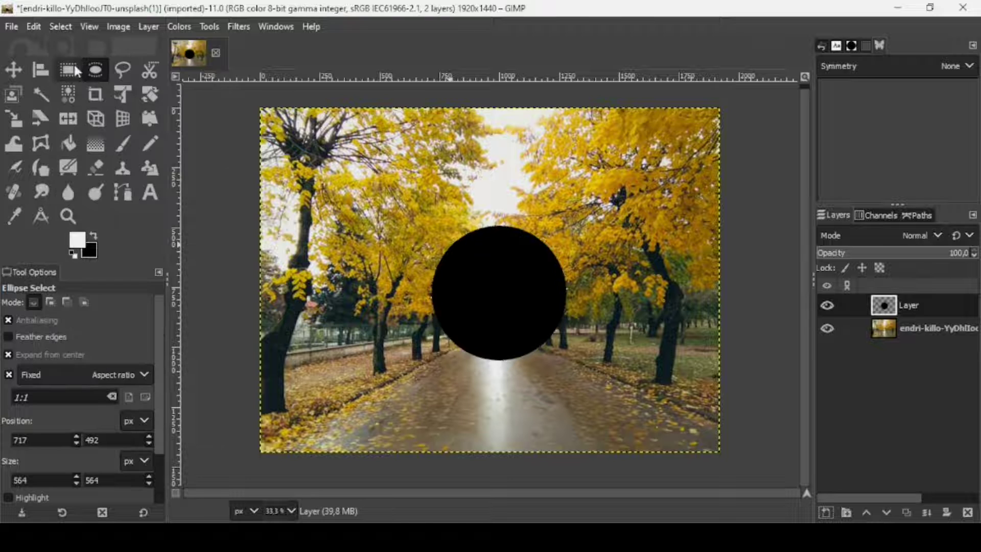
# Step: Duplicate the road photo layer and lower the copy's opacity to 64.5
pyautogui.click(893, 333)
pyautogui.click(829, 327)
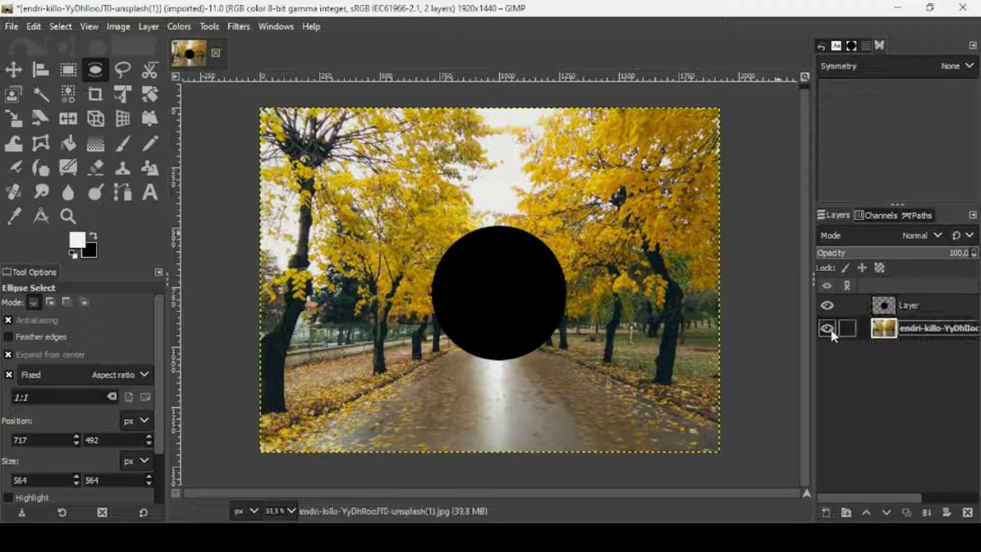
pyautogui.click(827, 327)
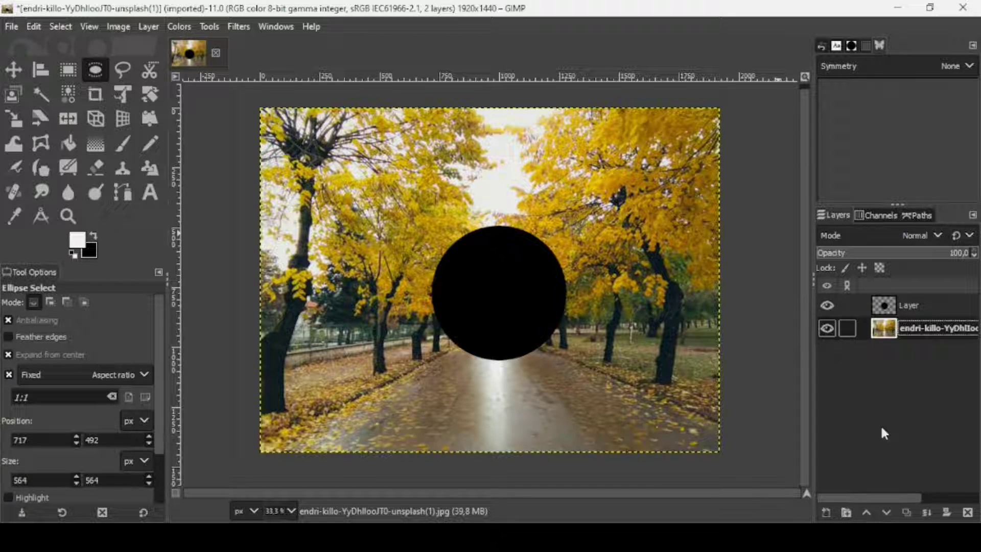
pyautogui.click(905, 513)
pyautogui.click(919, 254)
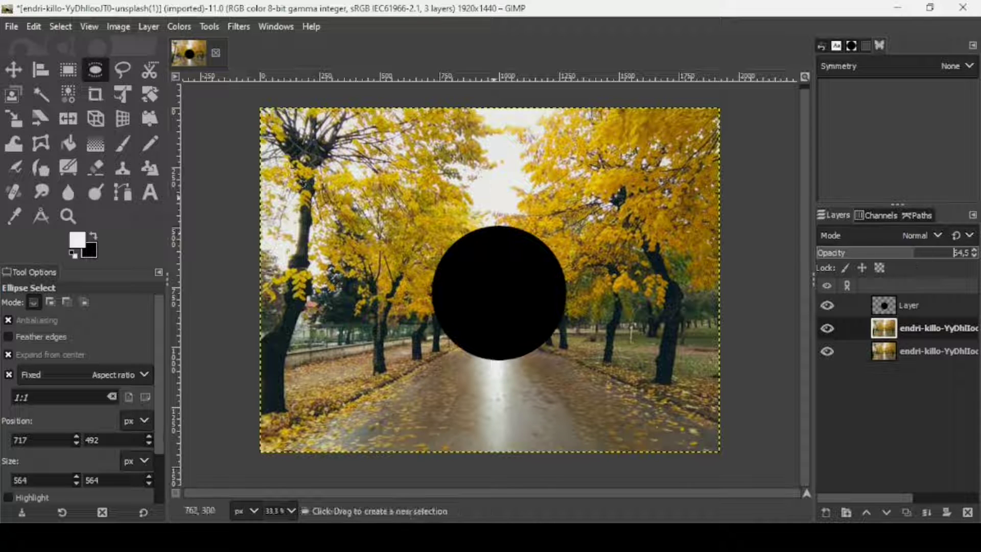
pyautogui.click(13, 119)
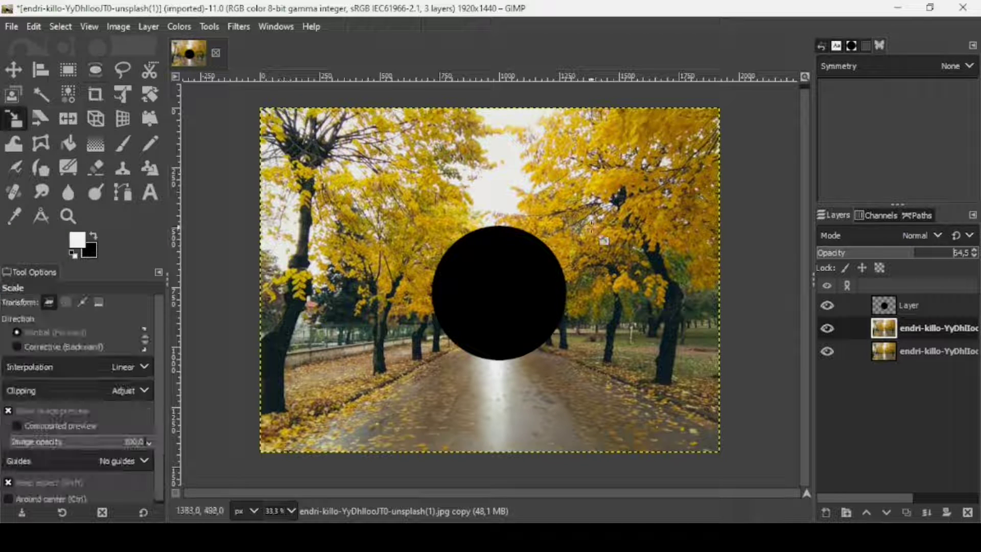
# Step: Freely scale the photo copy to 609 × 594 px so it frames the black circle, opacity 74
pyautogui.click(890, 332)
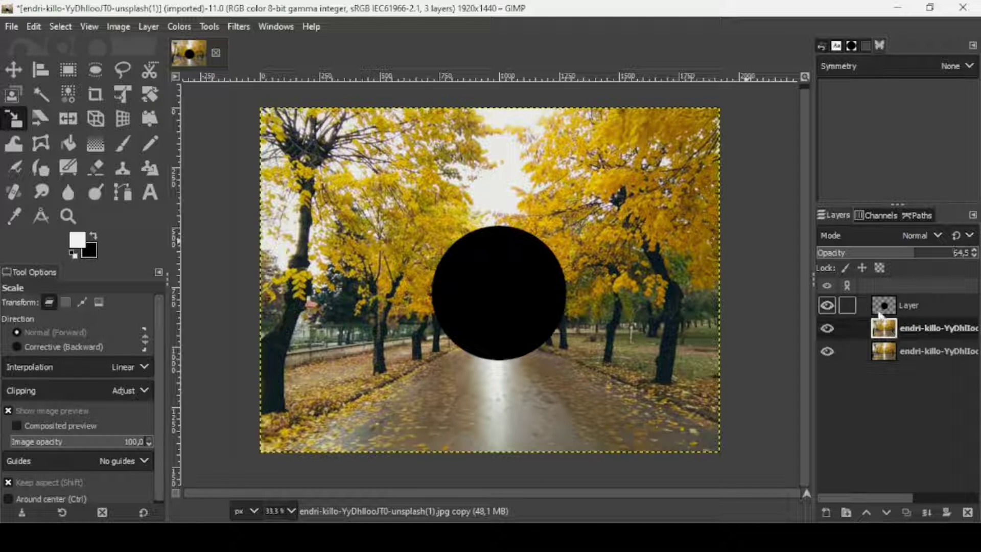
pyautogui.click(591, 240)
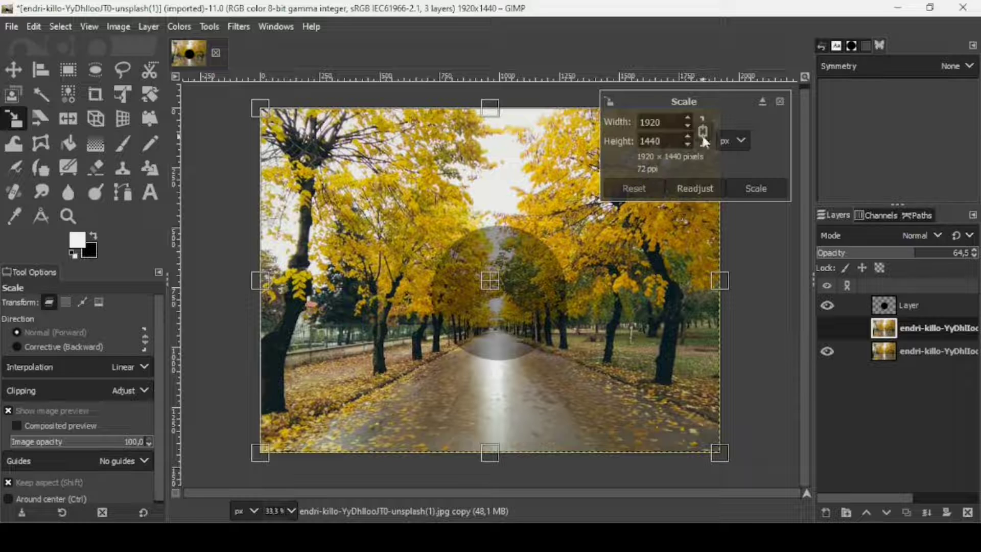
pyautogui.press('shift')
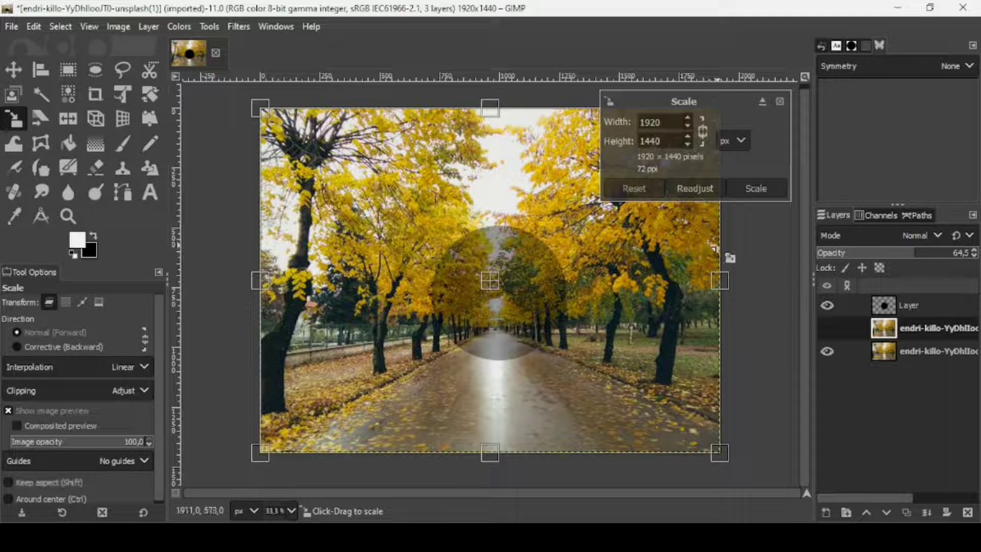
pyautogui.moveTo(720, 279); pyautogui.dragTo(575, 279)
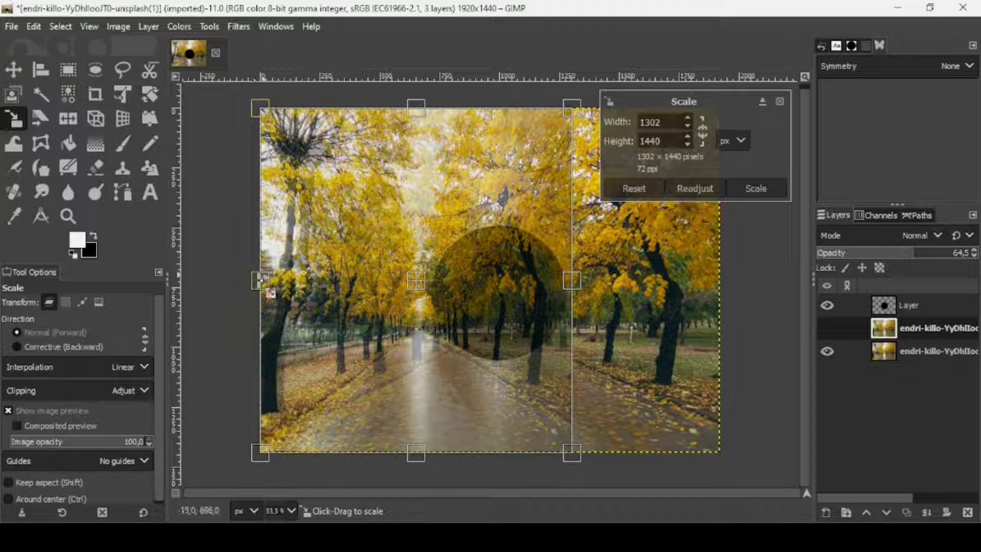
pyautogui.moveTo(259, 280); pyautogui.dragTo(426, 289)
pyautogui.moveTo(506, 121); pyautogui.dragTo(508, 231)
pyautogui.moveTo(504, 457); pyautogui.dragTo(504, 358)
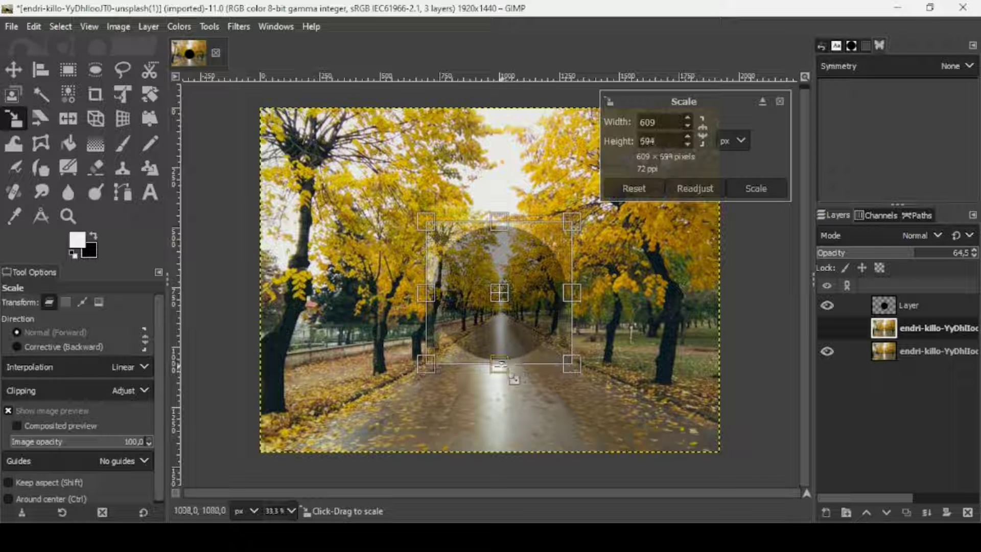
pyautogui.hotkey('shift', 'Return')
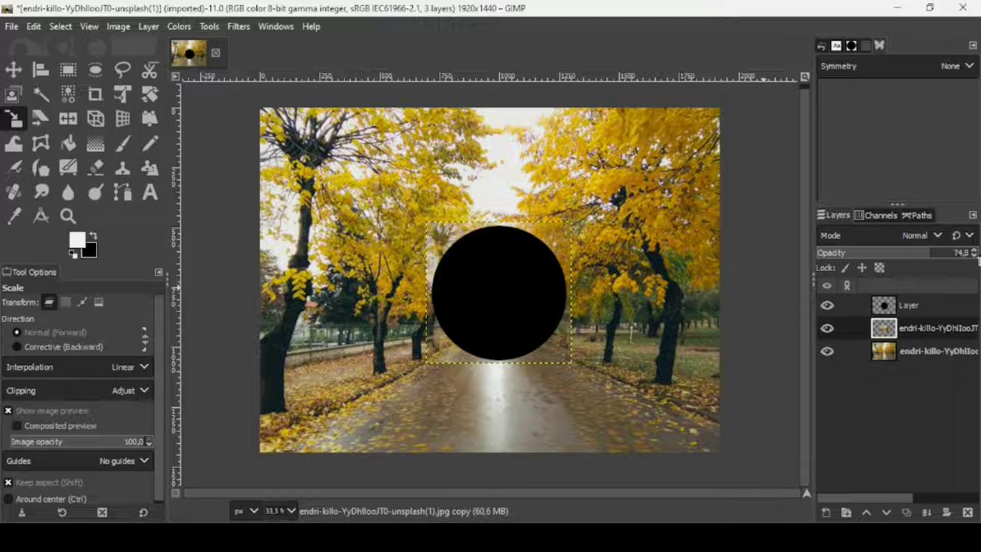
pyautogui.click(975, 256)
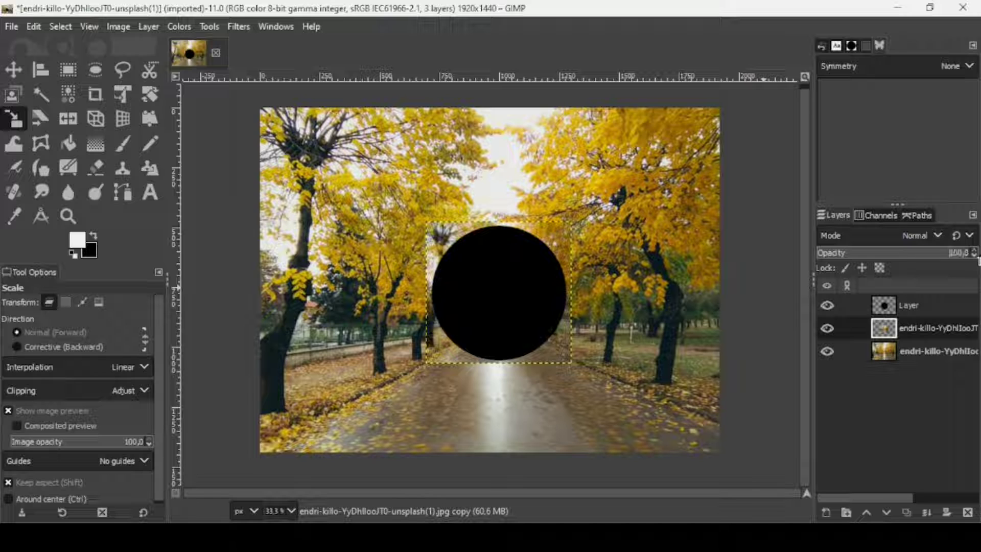
# Step: Turn the black circle layer into a selection with Alpha to Selection, then delete that layer
pyautogui.click(826, 305)
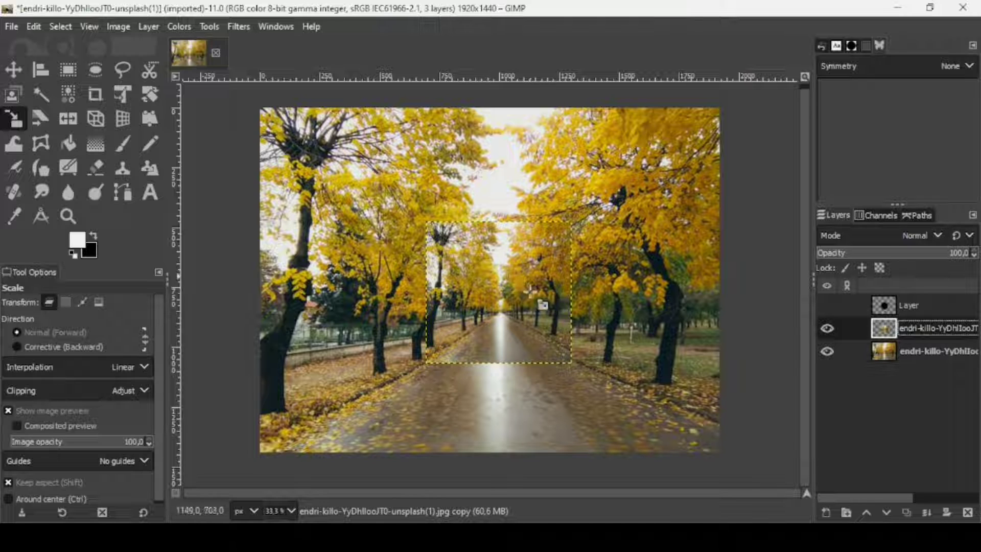
pyautogui.click(827, 307)
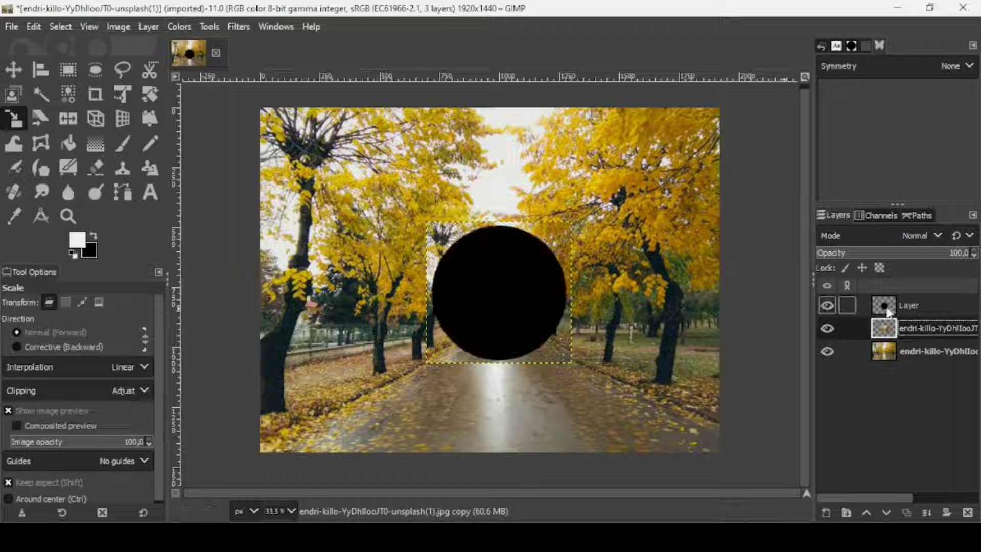
pyautogui.click(889, 308)
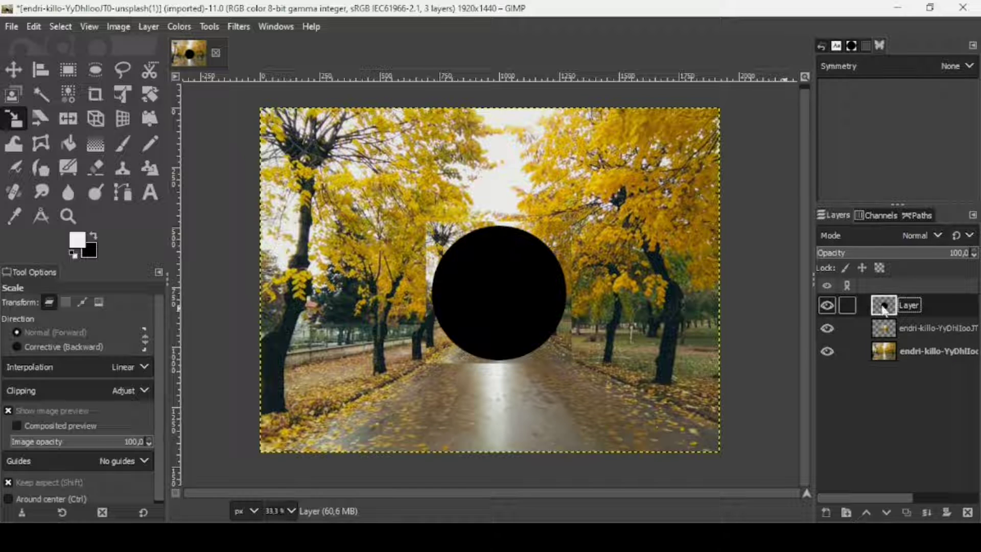
pyautogui.rightClick(884, 309)
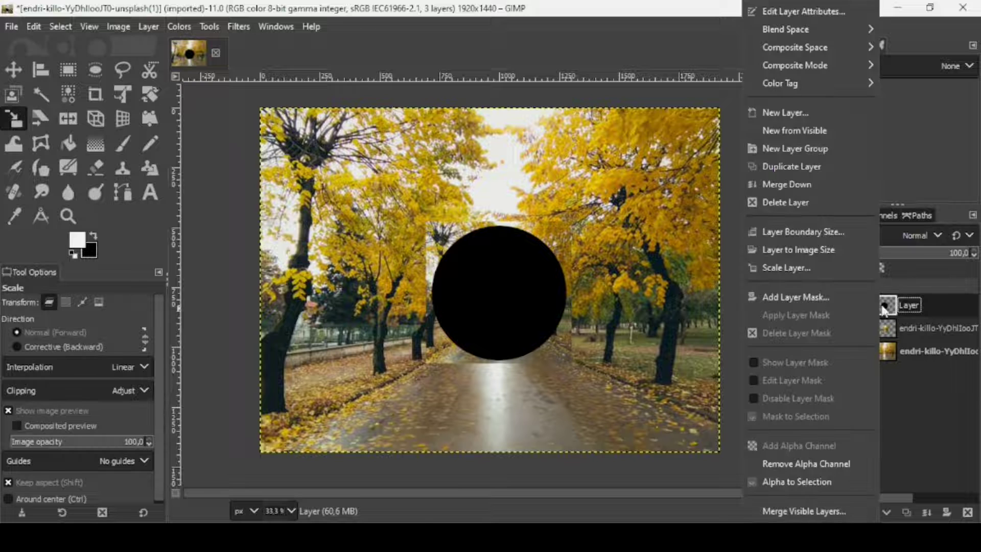
pyautogui.click(828, 480)
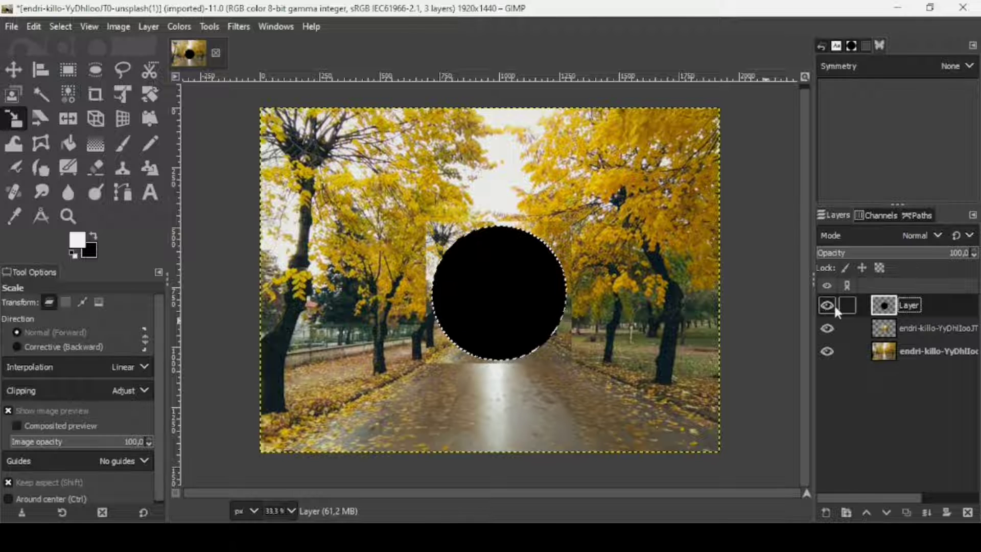
pyautogui.click(969, 514)
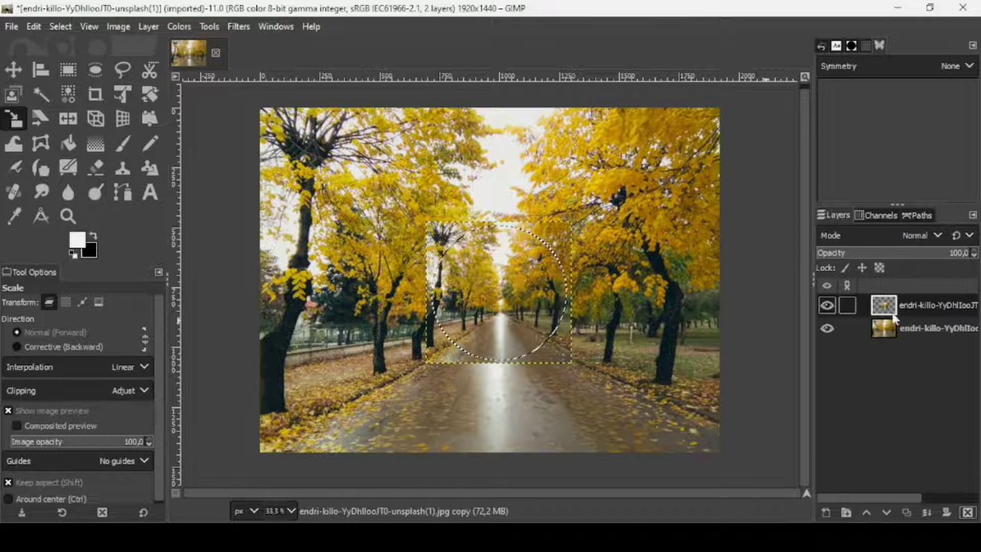
# Step: Add a selection-based layer mask to the photo copy and apply it
pyautogui.click(826, 304)
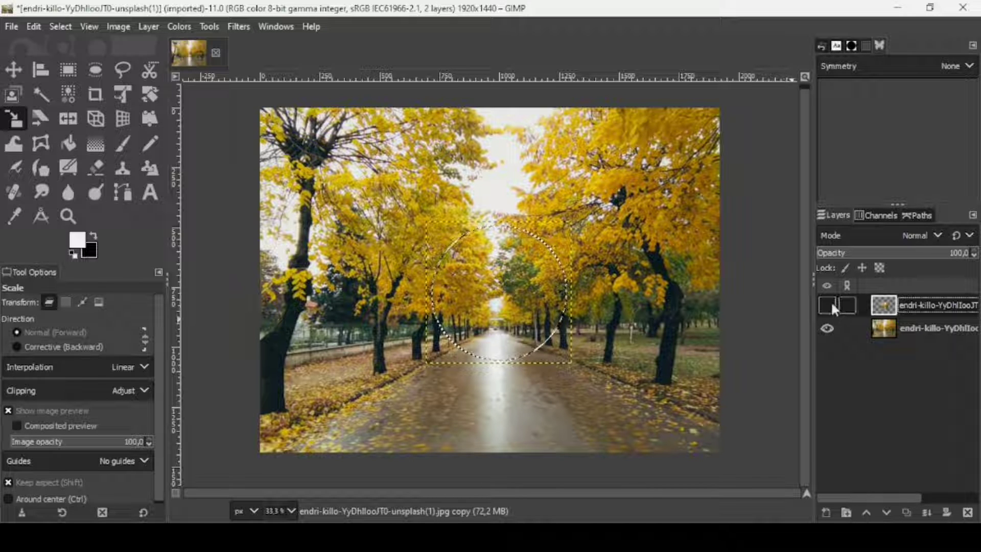
pyautogui.rightClick(893, 309)
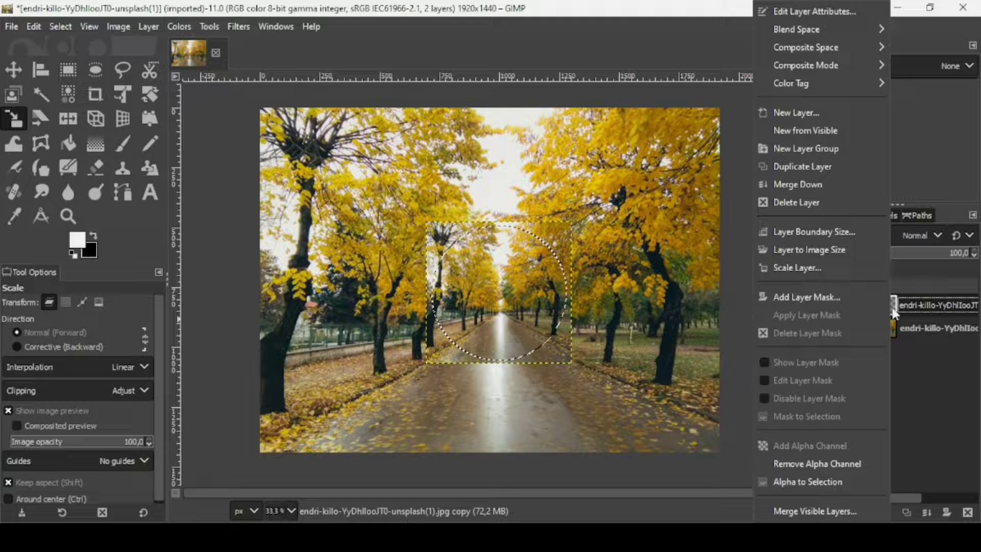
pyautogui.click(844, 299)
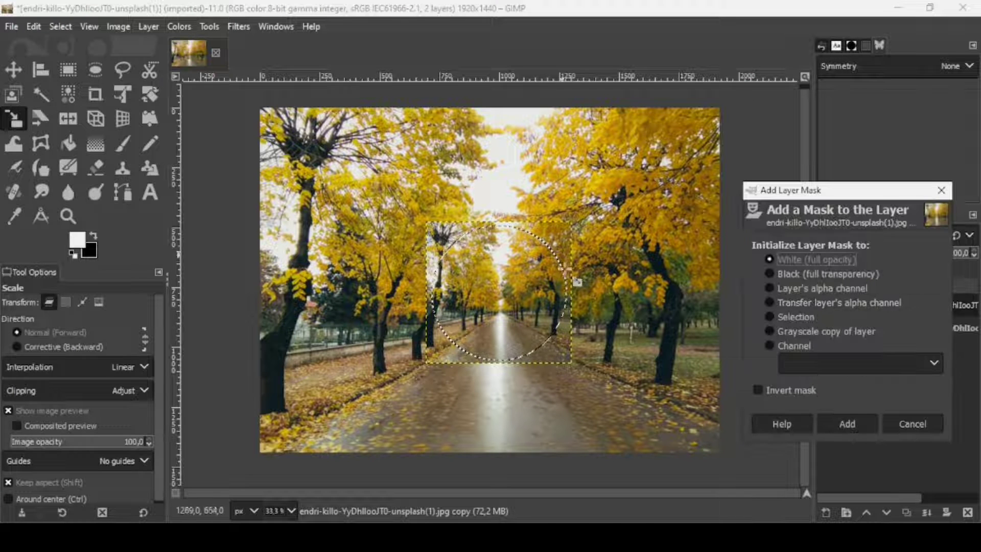
pyautogui.click(793, 318)
pyautogui.click(841, 424)
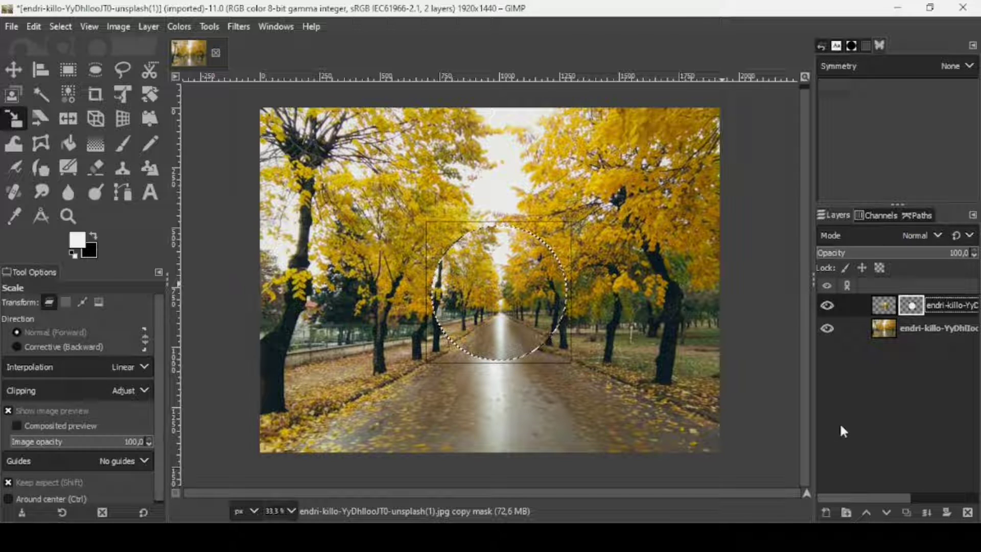
pyautogui.rightClick(892, 305)
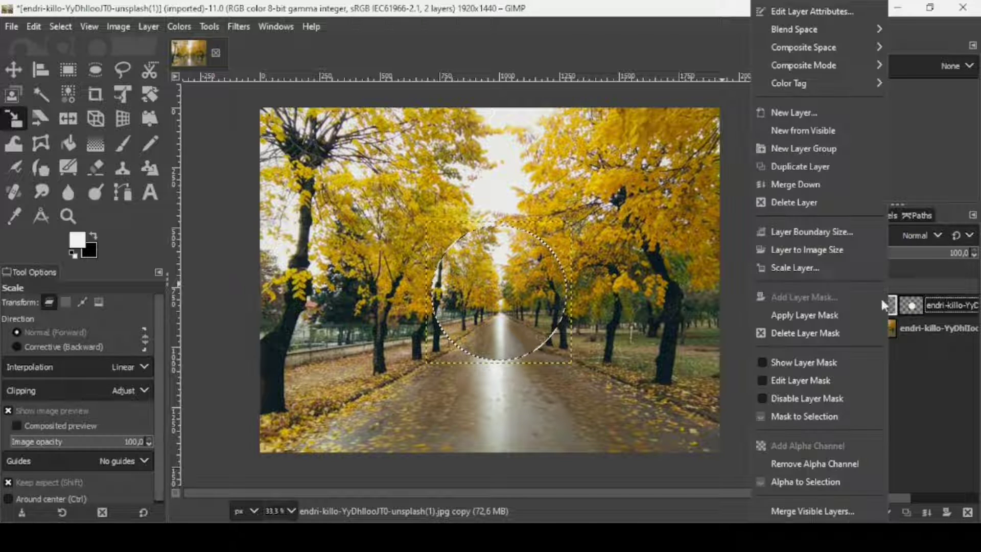
pyautogui.click(849, 313)
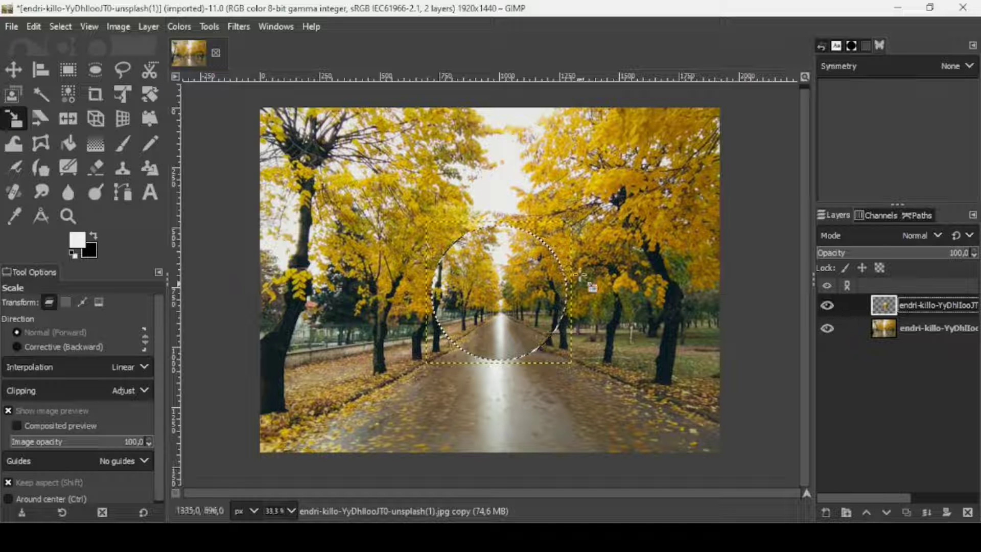
# Step: Spherize the round cut-out with a 180° angle of view, then invert the selection
pyautogui.click(238, 26)
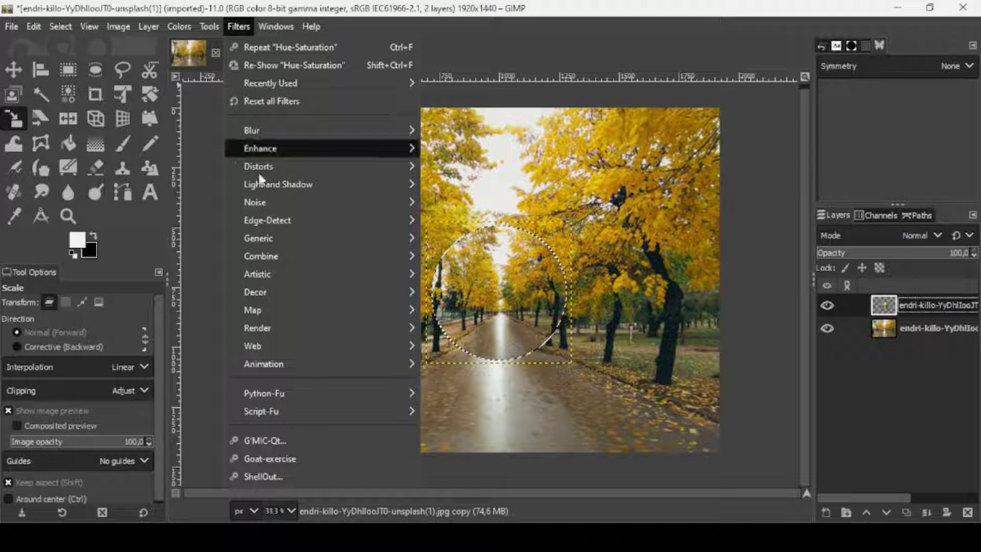
pyautogui.moveTo(260, 174)
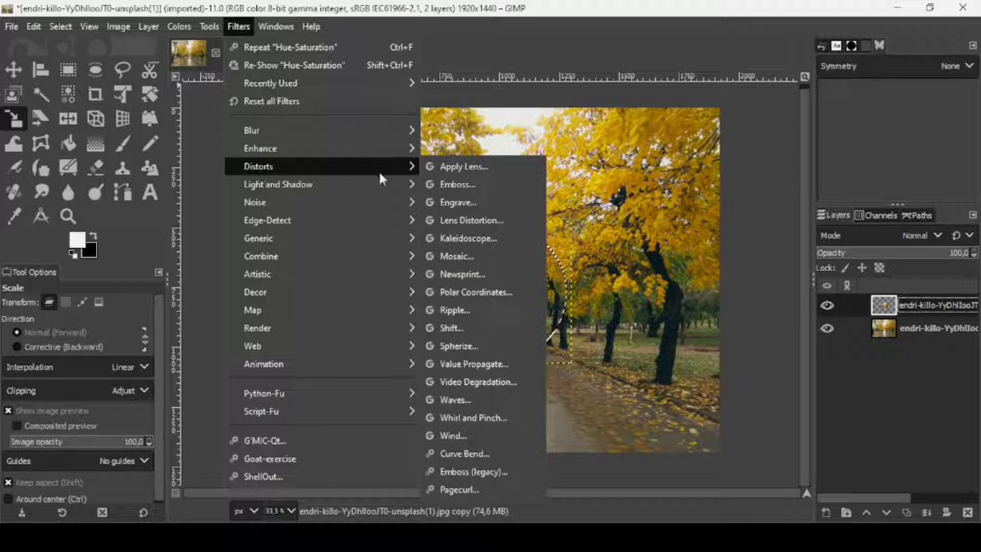
pyautogui.click(459, 346)
pyautogui.moveTo(99, 140); pyautogui.dragTo(299, 149)
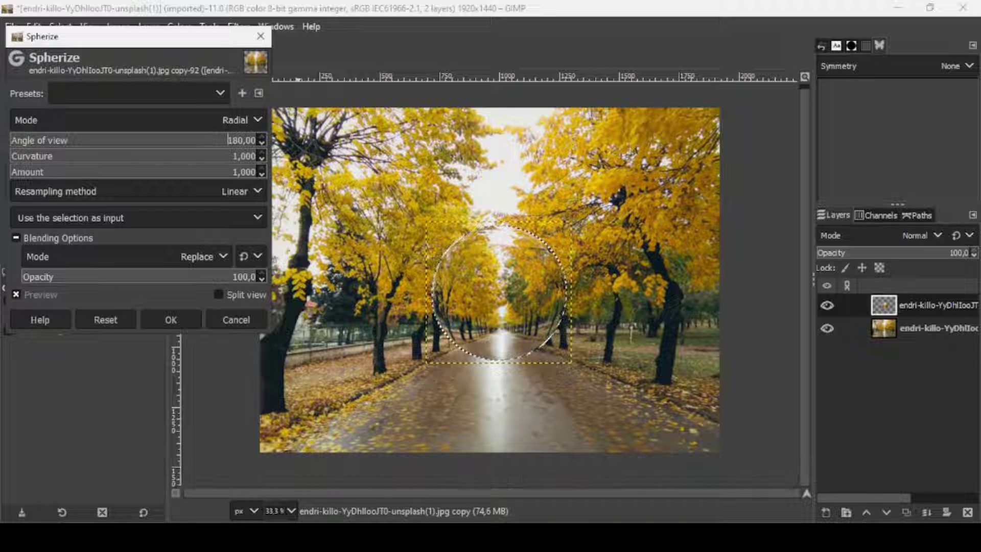
pyautogui.click(54, 294)
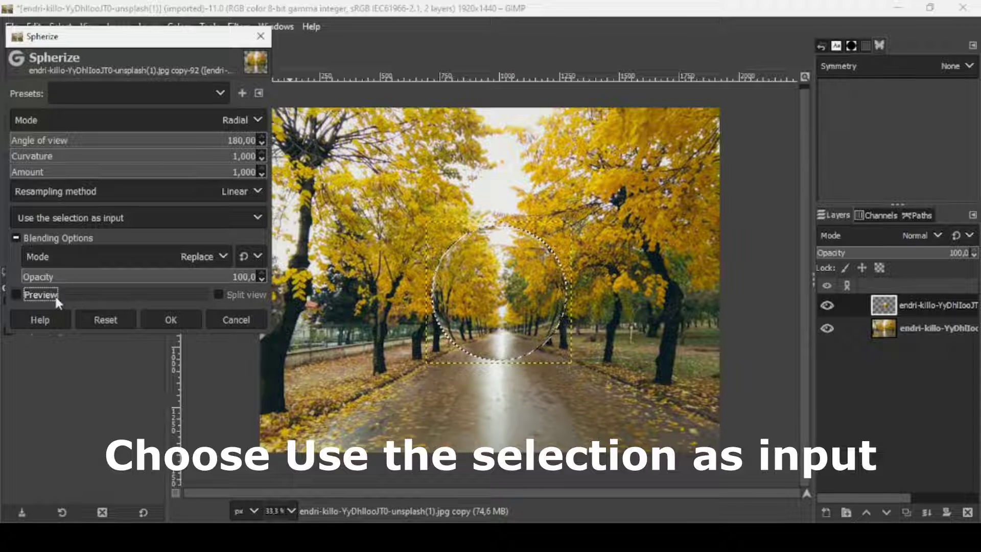
pyautogui.click(54, 294)
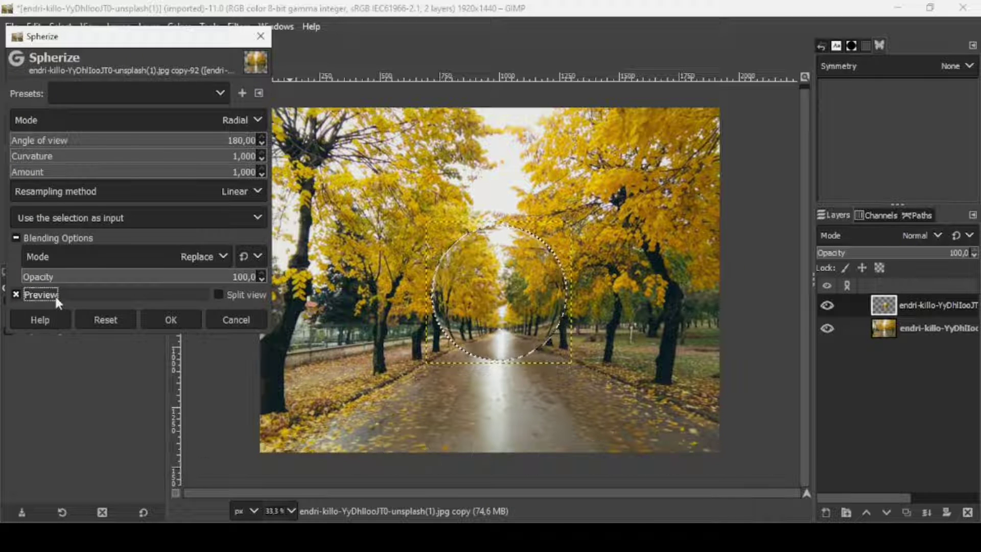
pyautogui.click(190, 319)
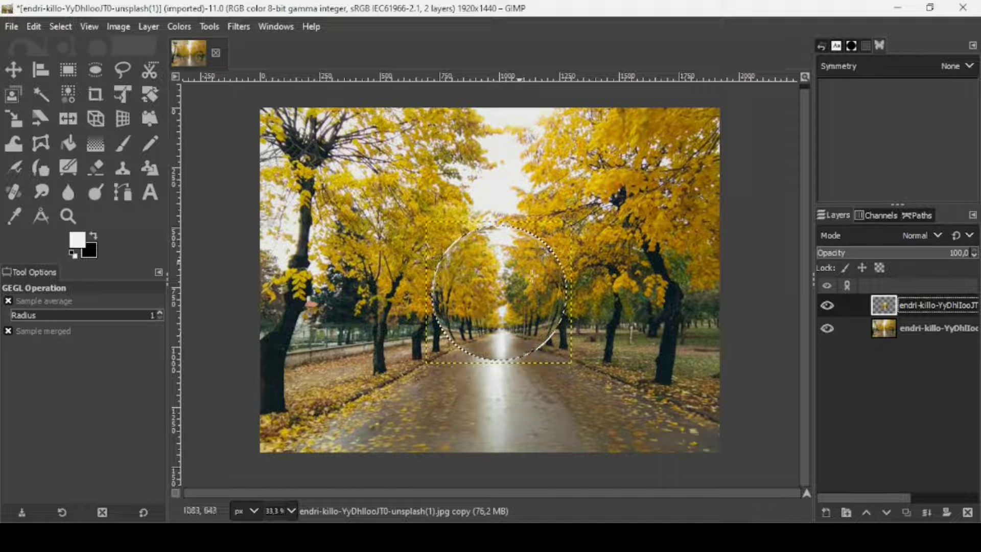
pyautogui.click(51, 28)
pyautogui.click(84, 83)
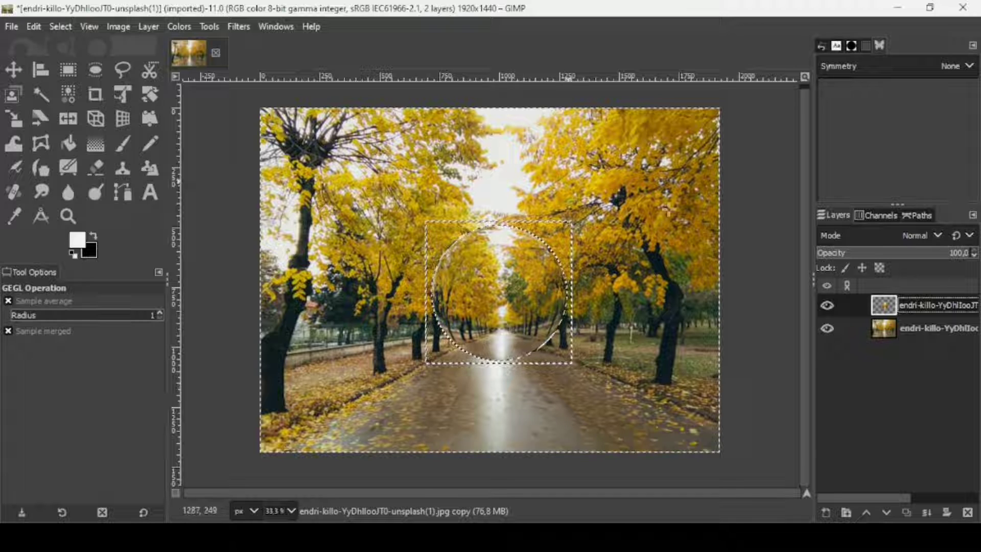
# Step: Open the legacy Drop Shadow filter and set offsets X -16 and Y 16
pyautogui.click(236, 27)
pyautogui.moveTo(393, 186)
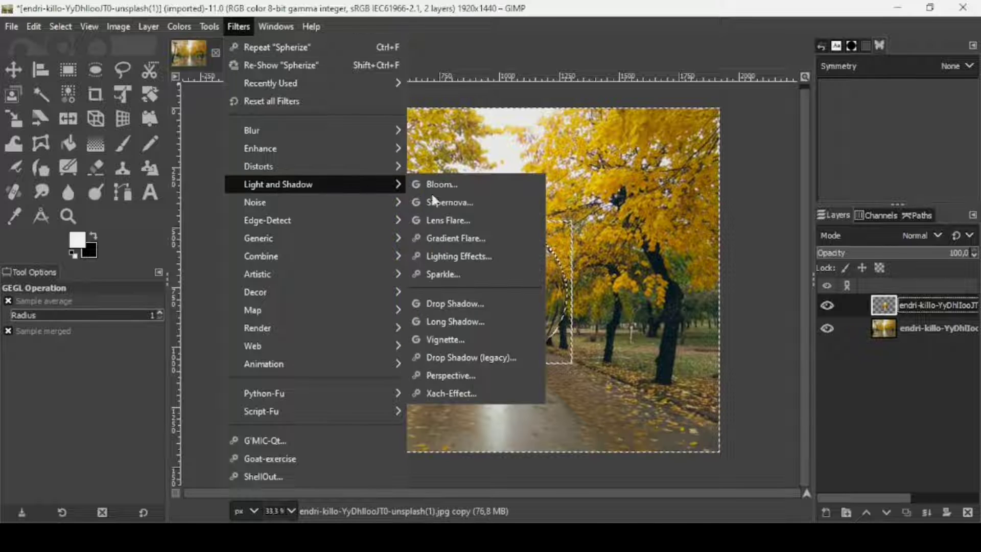
pyautogui.click(473, 357)
pyautogui.moveTo(485, 184); pyautogui.dragTo(167, 134)
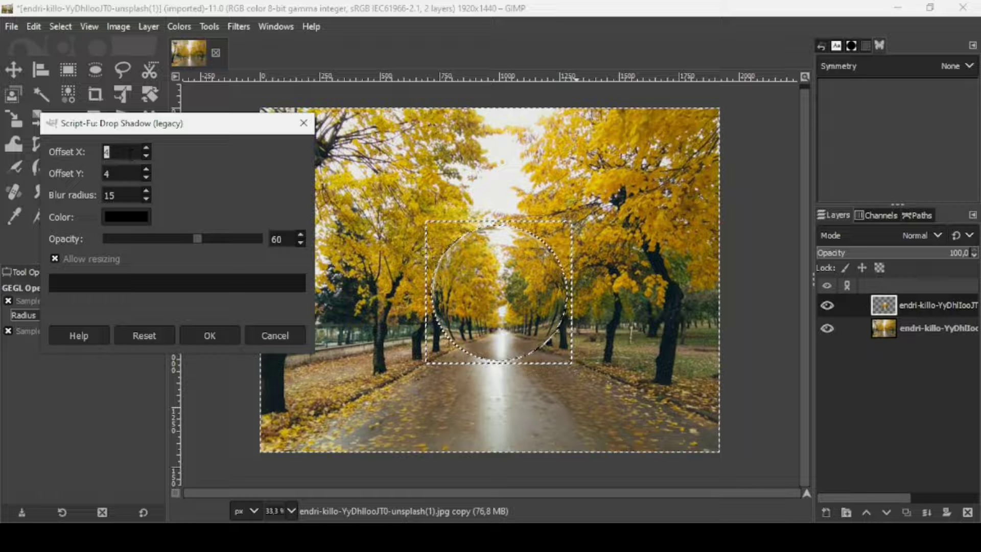
pyautogui.write('-16')
pyautogui.press('Tab')
pyautogui.write('16')
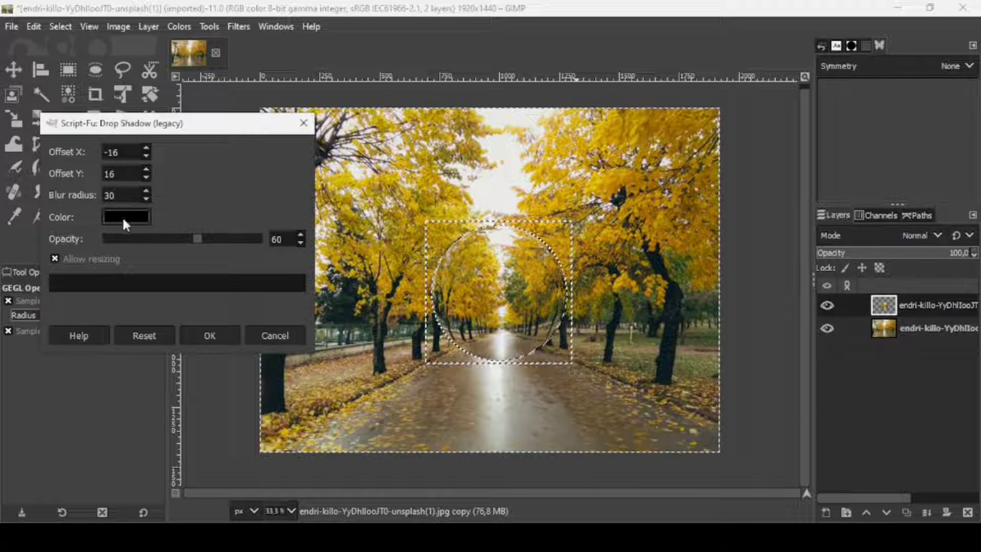
# Step: Make the shadow white at opacity 77 with resizing disallowed, and create it
pyautogui.click(123, 219)
pyautogui.moveTo(121, 217); pyautogui.dragTo(3, 165)
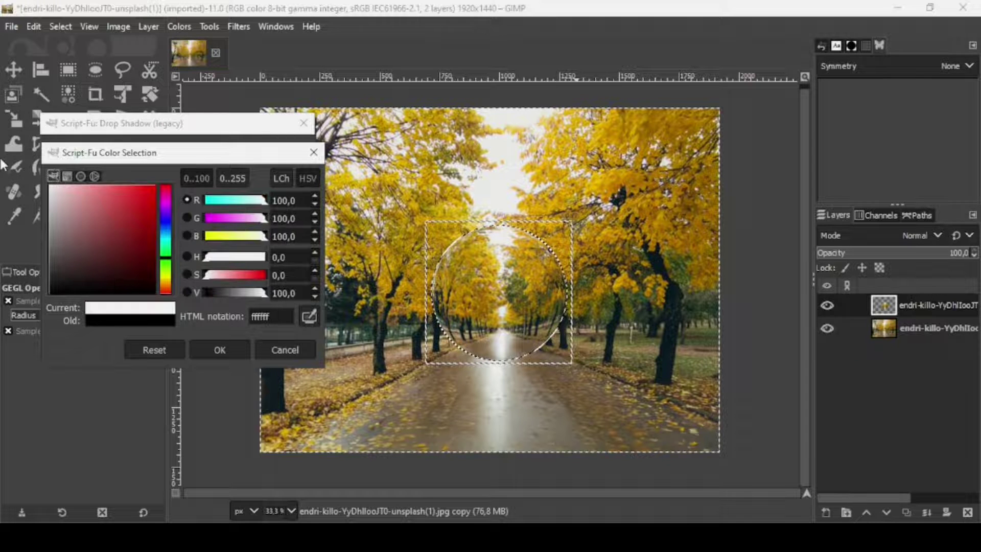
pyautogui.click(221, 350)
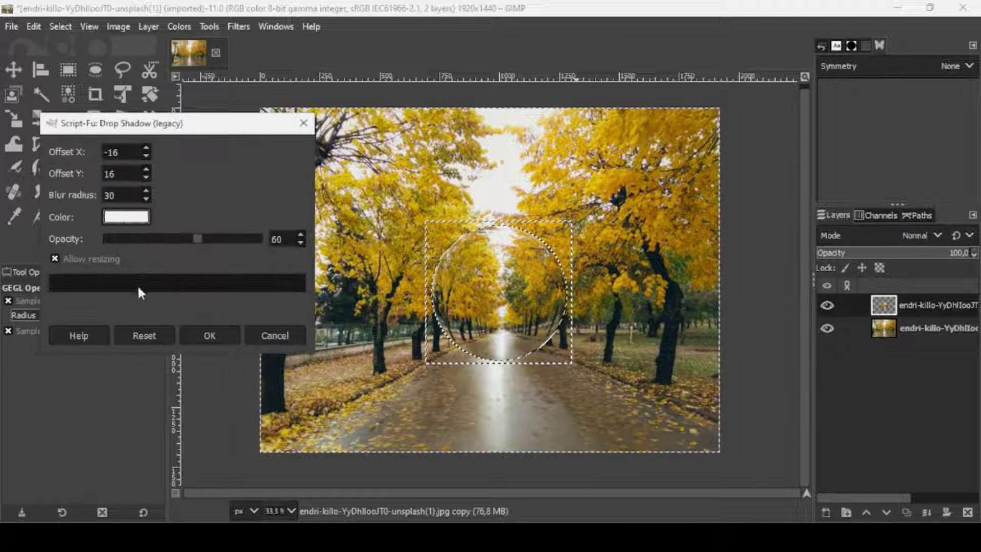
pyautogui.click(112, 259)
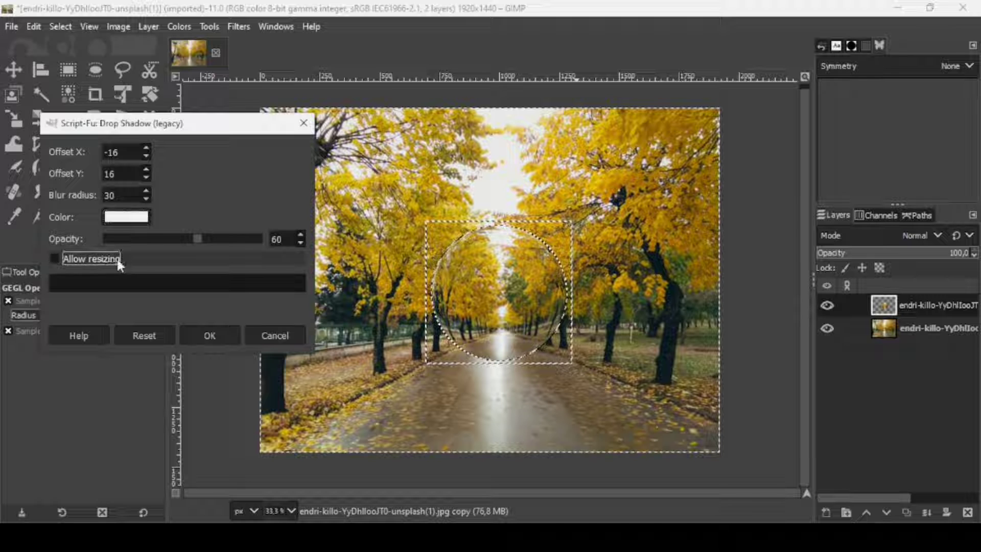
pyautogui.moveTo(196, 234); pyautogui.dragTo(228, 241)
pyautogui.click(219, 333)
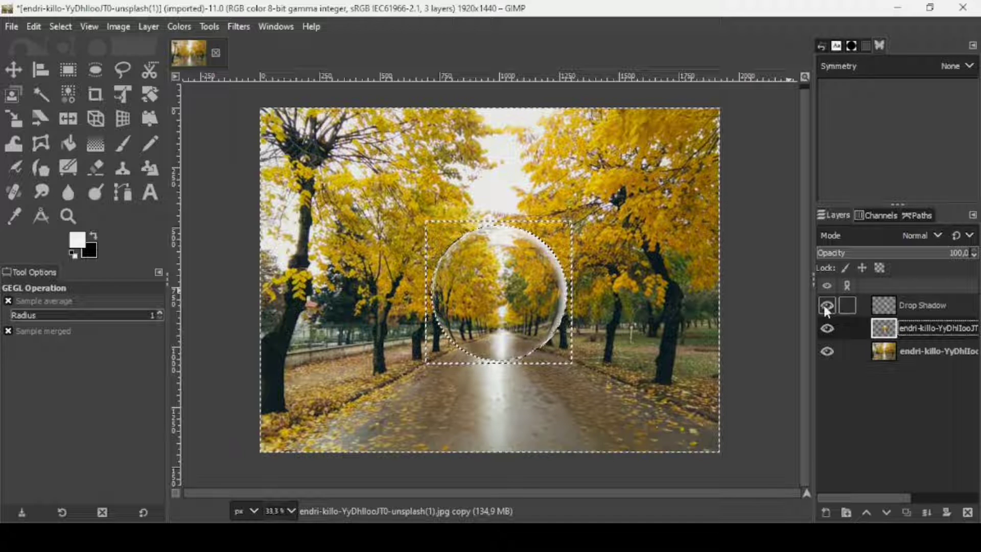
# Step: On the Drop Shadow layer, choose Select > None and apply Layer to Image Size
pyautogui.click(875, 308)
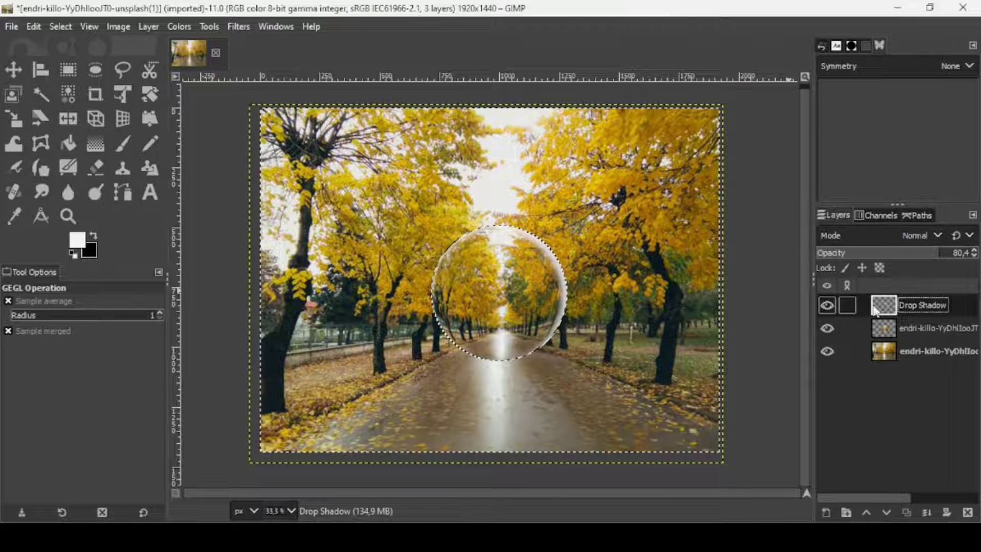
pyautogui.click(63, 26)
pyautogui.click(78, 61)
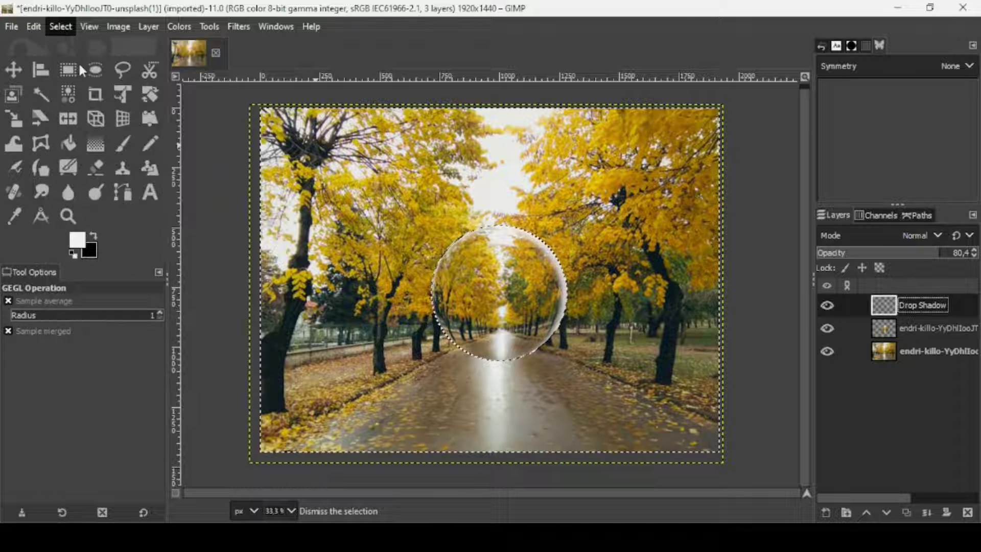
pyautogui.rightClick(886, 306)
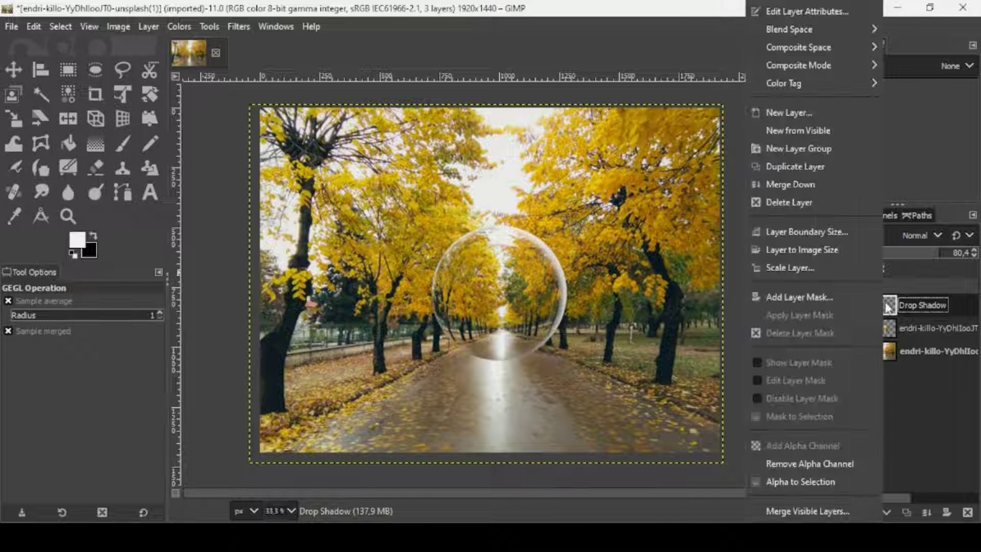
pyautogui.click(852, 249)
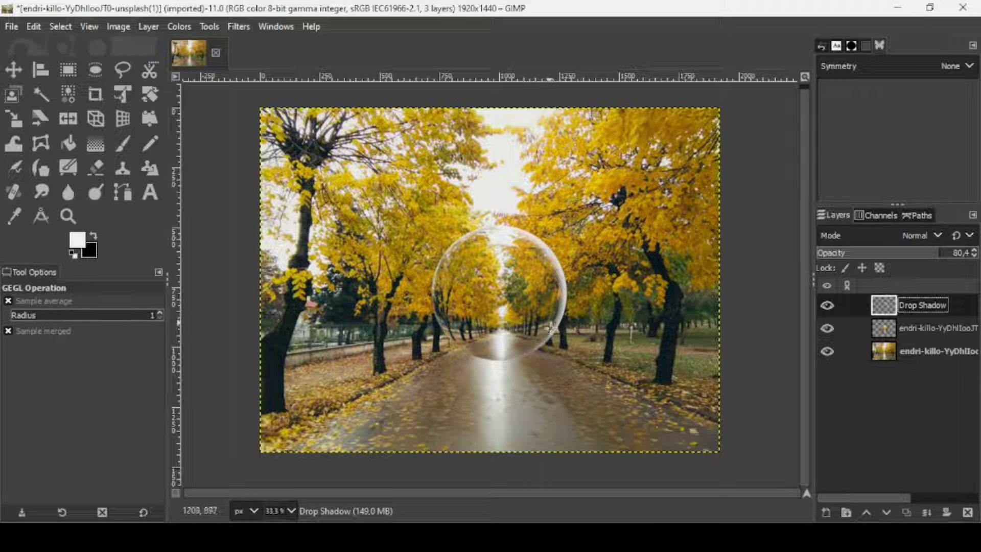
pyautogui.click(99, 171)
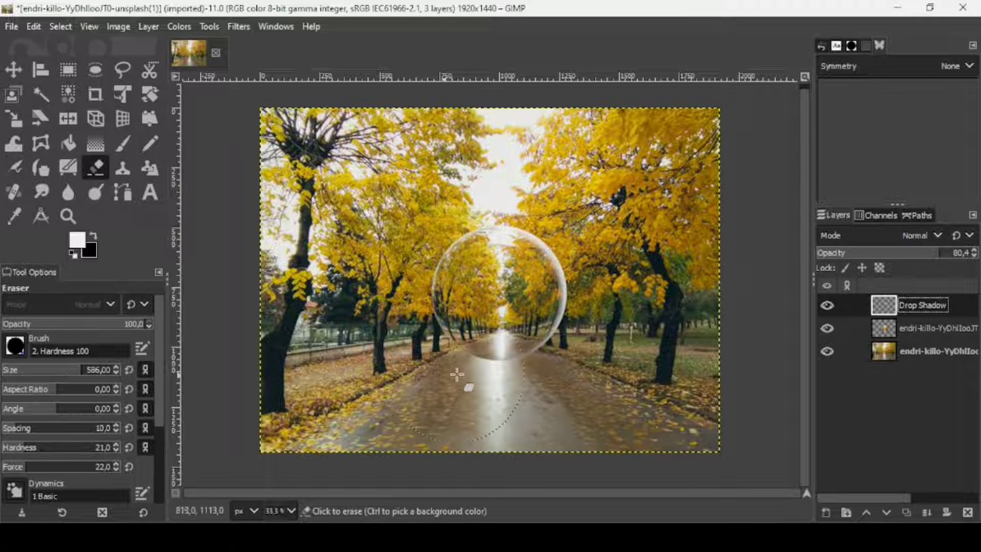
# Step: Erase the white glow along the ball's lower edge on the Drop Shadow layer
pyautogui.click(530, 359)
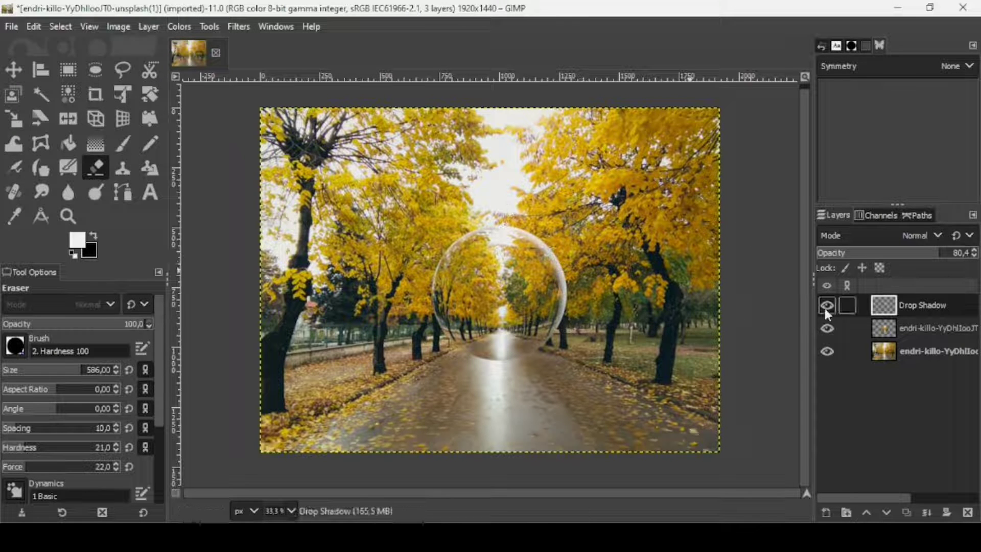
# Step: Duplicate the Drop Shadow layer and flip the copy horizontally, then vertically
pyautogui.click(905, 513)
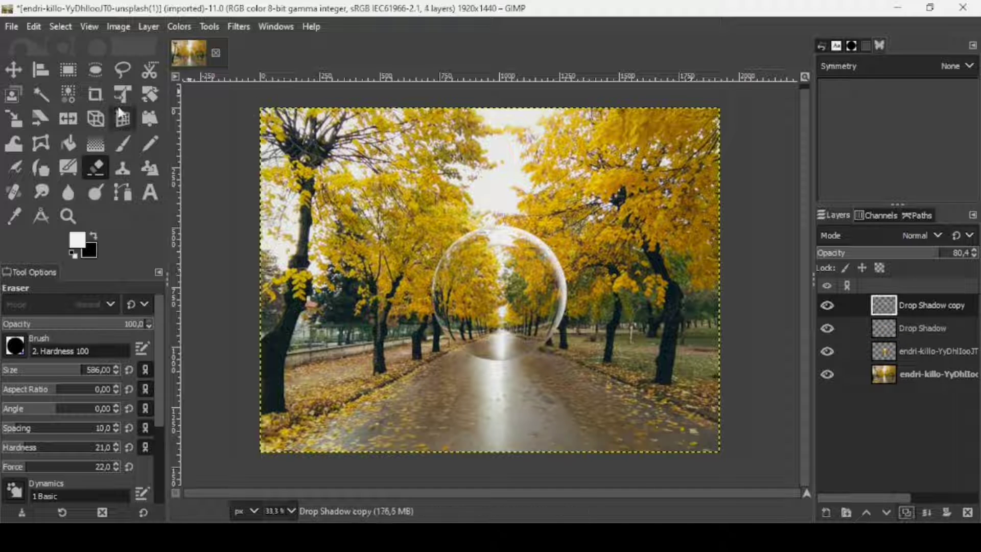
pyautogui.click(75, 121)
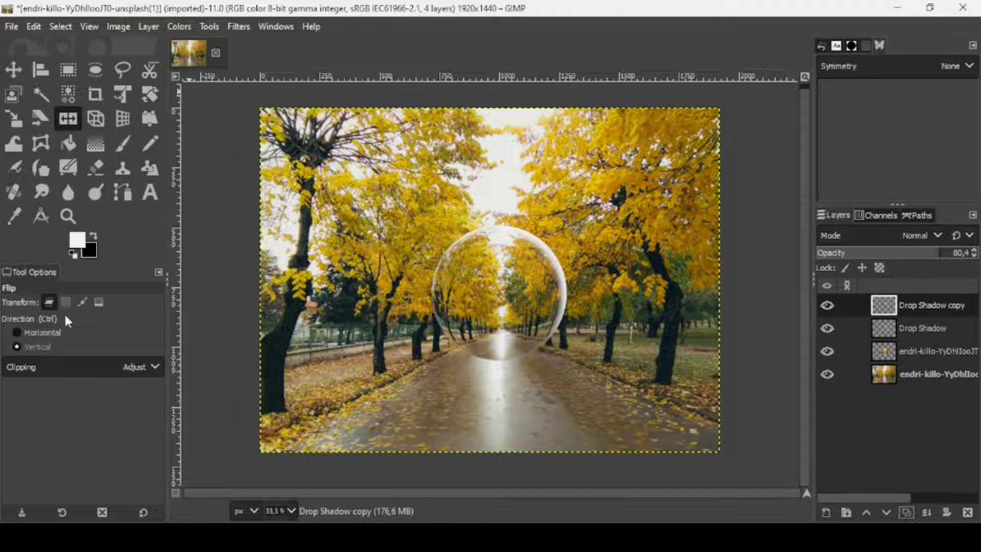
pyautogui.click(59, 333)
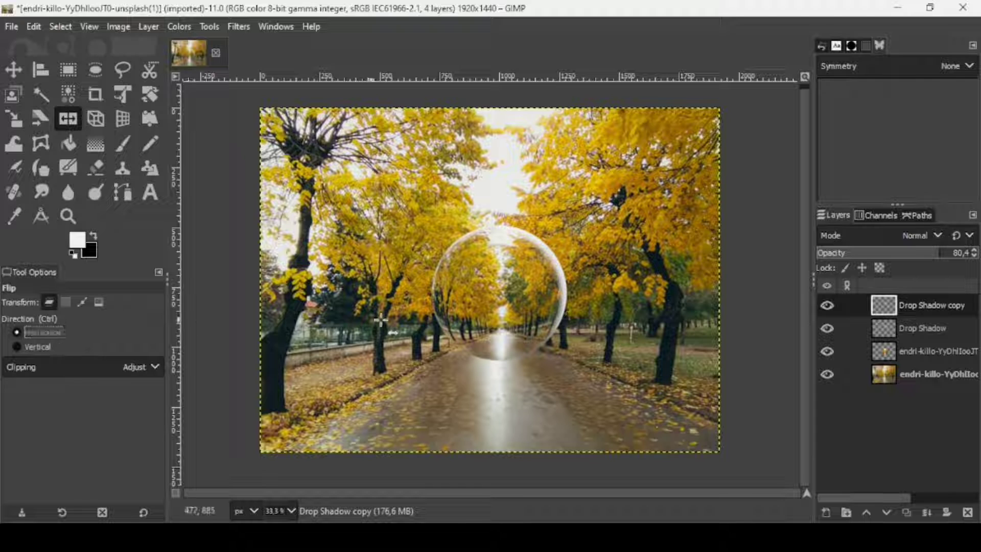
pyautogui.click(518, 290)
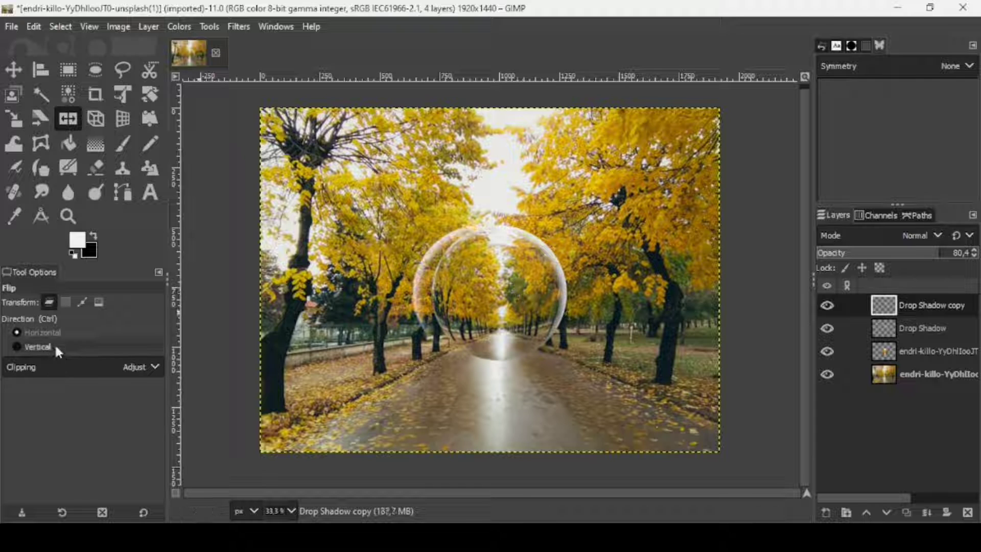
pyautogui.click(56, 348)
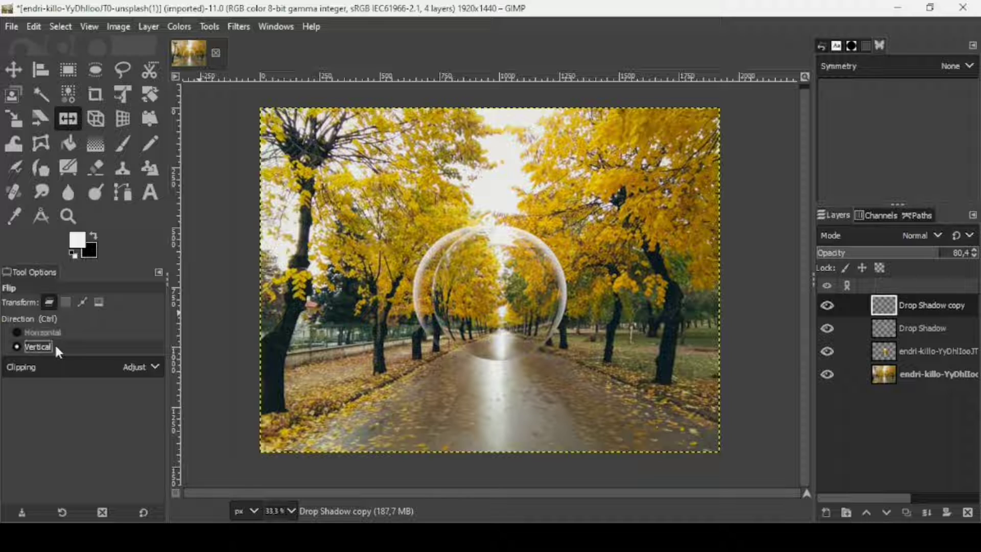
pyautogui.click(499, 302)
pyautogui.click(14, 69)
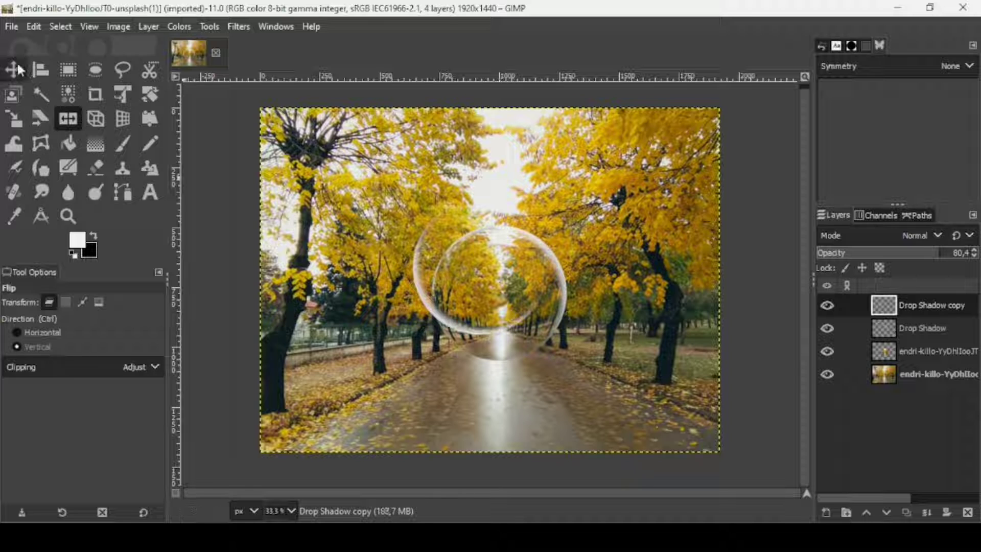
pyautogui.scroll(1, 364, 323)
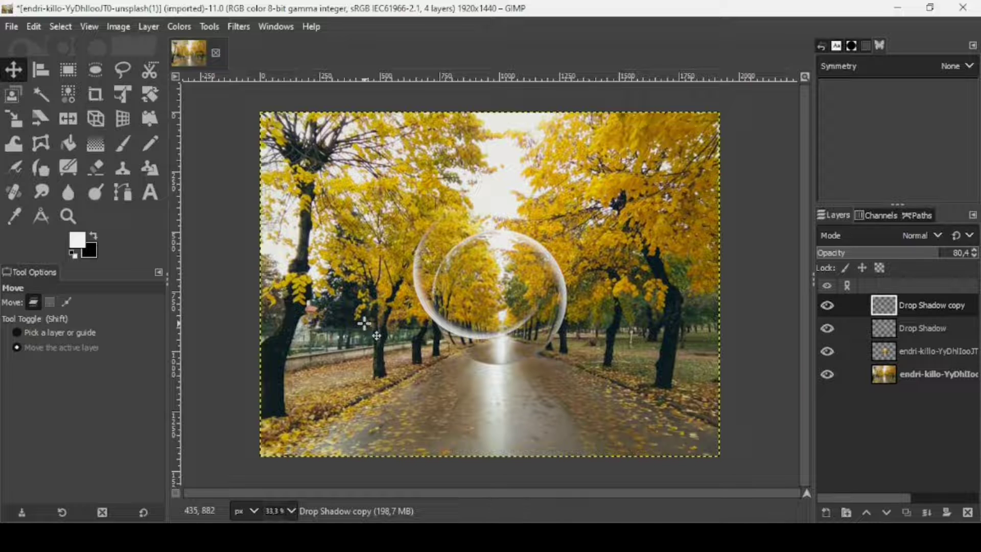
pyautogui.scroll(1, 364, 323)
# Step: Drag the flipped Drop Shadow copy into line with the bubble and invert its colours
pyautogui.moveTo(498, 324); pyautogui.dragTo(529, 361)
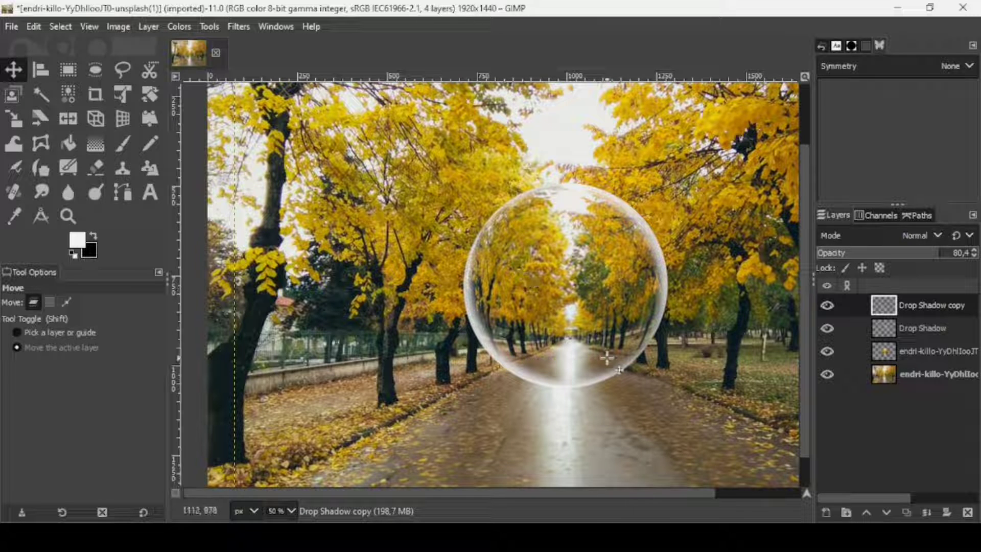
pyautogui.click(167, 29)
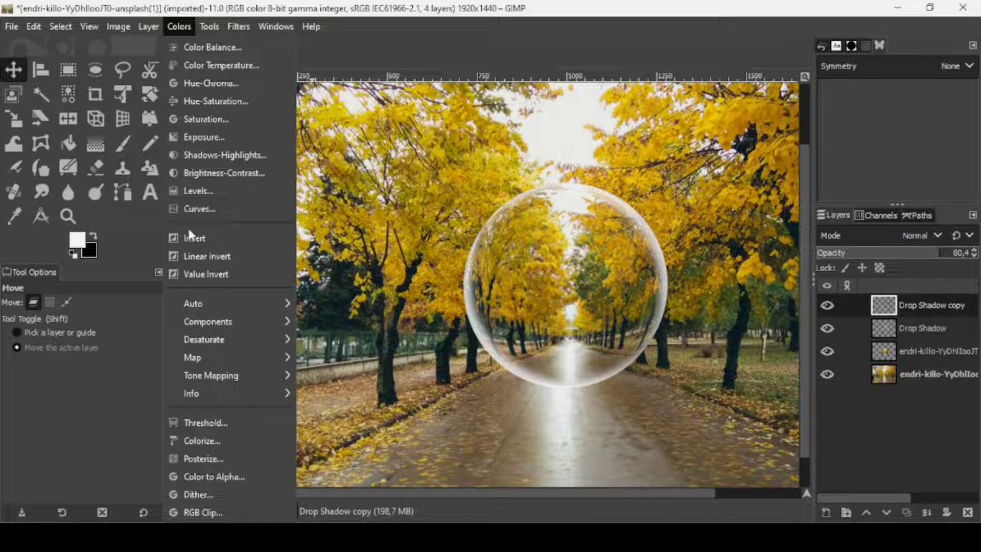
pyautogui.click(189, 235)
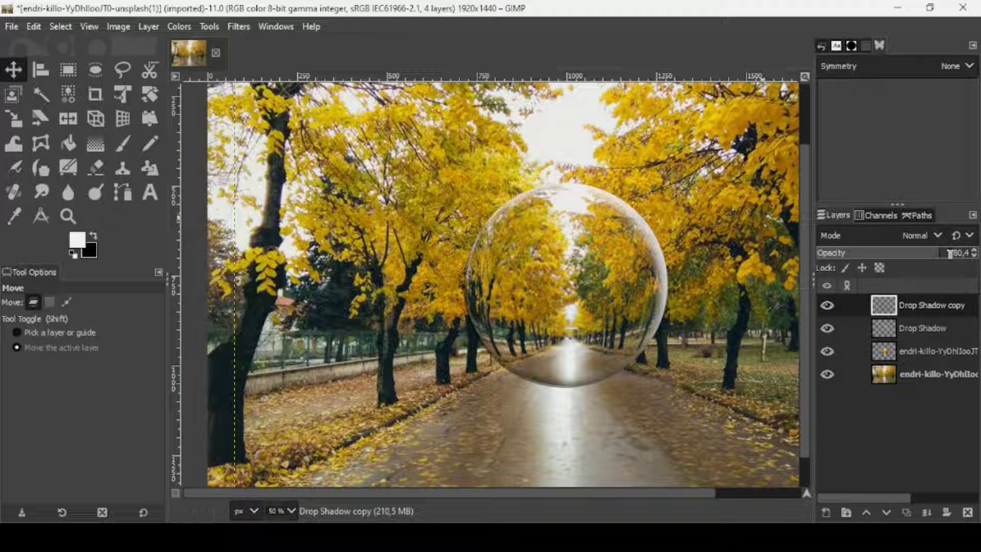
# Step: Set the Drop Shadow copy's opacity to about 80.8 and check the bubble
pyautogui.hotkey('ctrl', 'z')
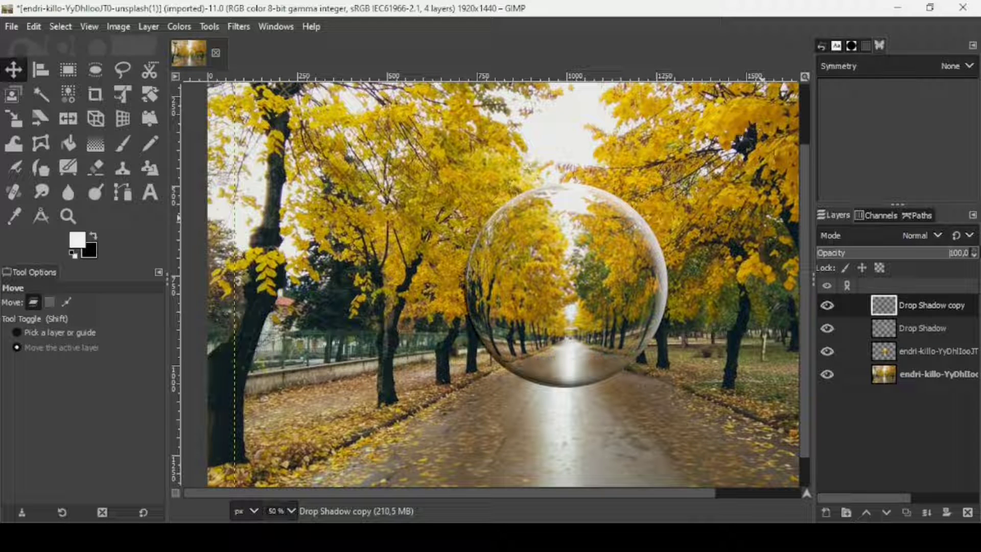
pyautogui.moveTo(937, 254); pyautogui.dragTo(926, 254)
pyautogui.click(912, 374)
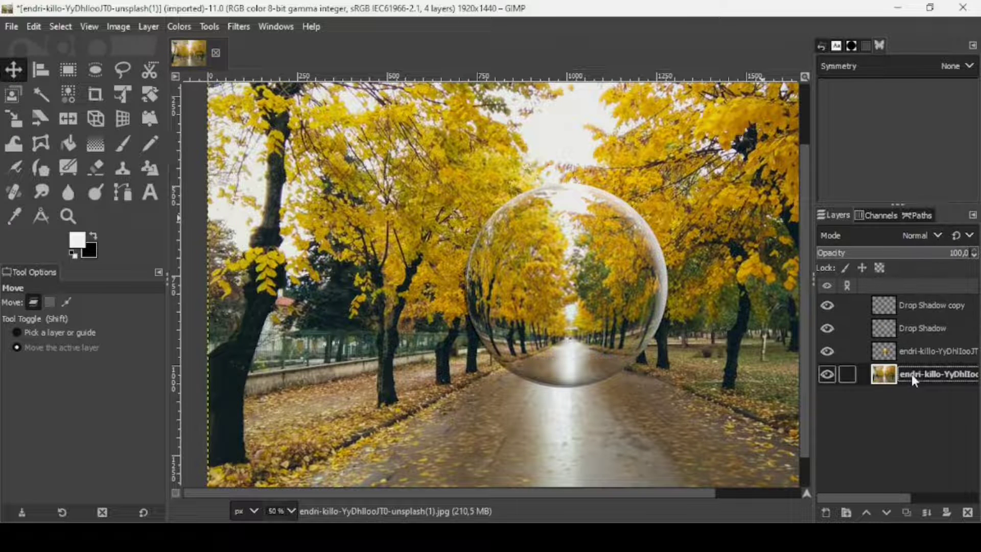
pyautogui.press('-')
pyautogui.press('-')
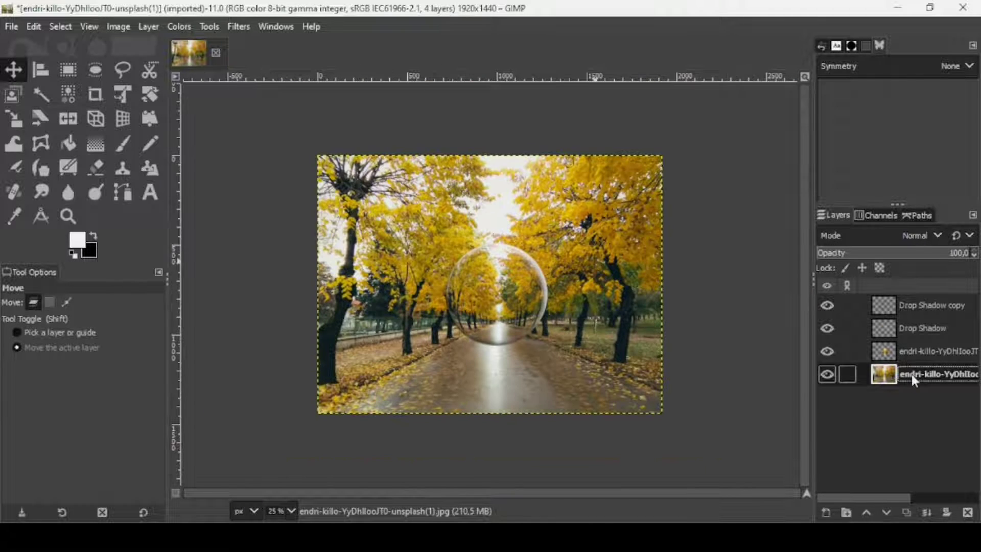
pyautogui.press('+')
pyautogui.press('+')
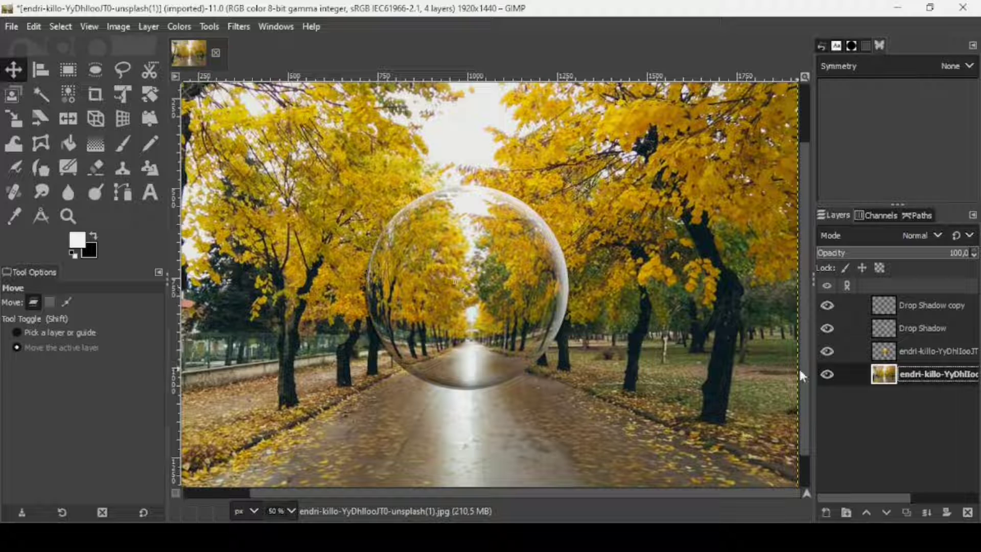
# Step: Apply a Gaussian blur of size 1.5 to the bubble's photo copy layer
pyautogui.click(858, 351)
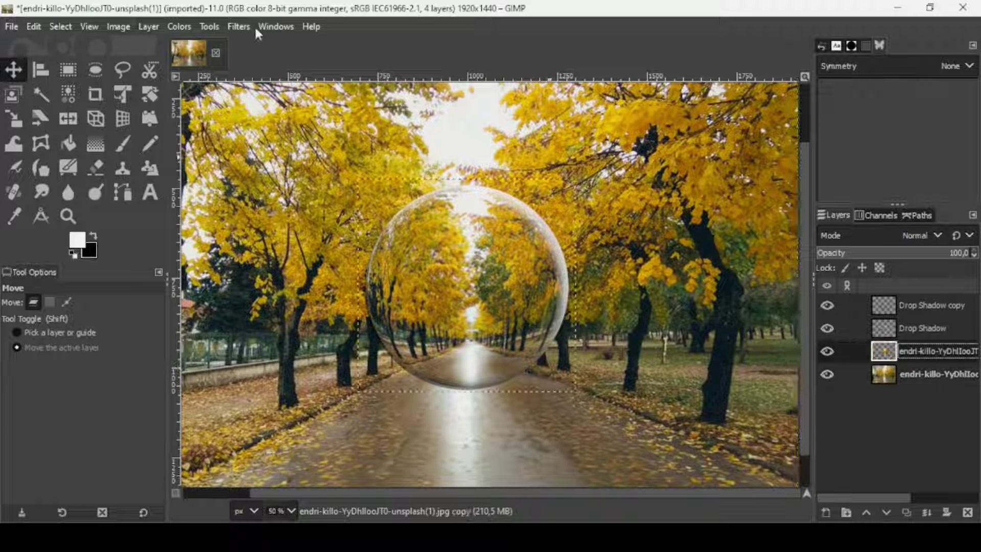
pyautogui.click(238, 26)
pyautogui.moveTo(259, 129)
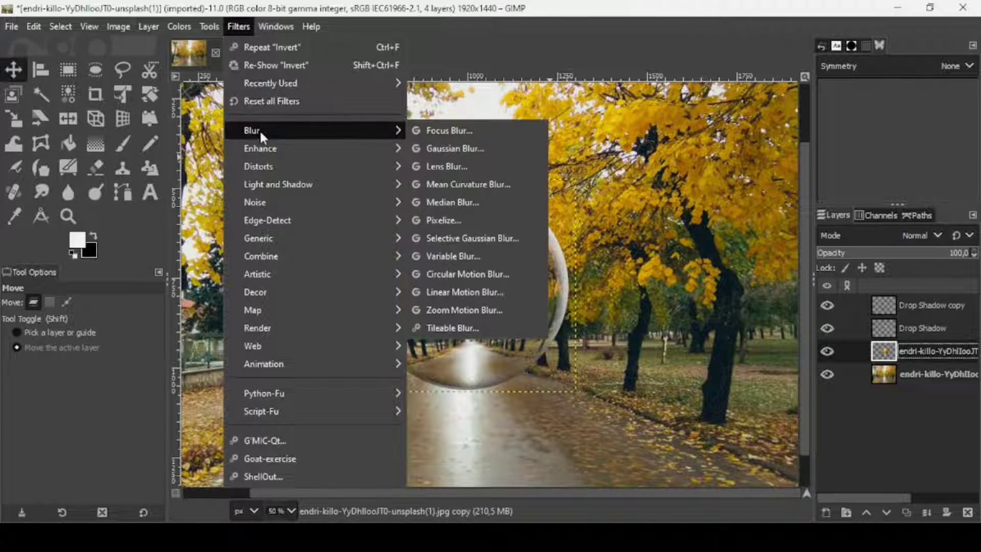
pyautogui.click(447, 147)
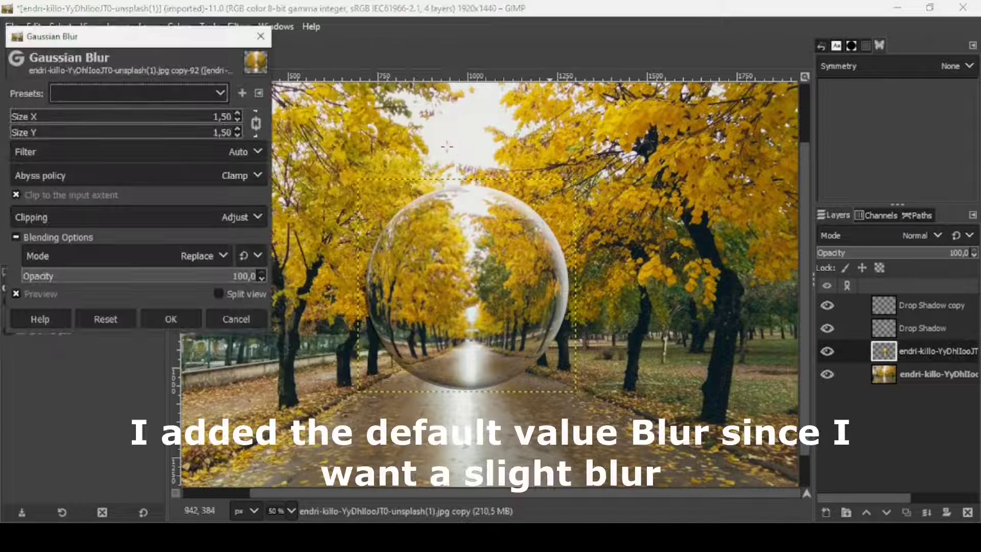
pyautogui.click(173, 318)
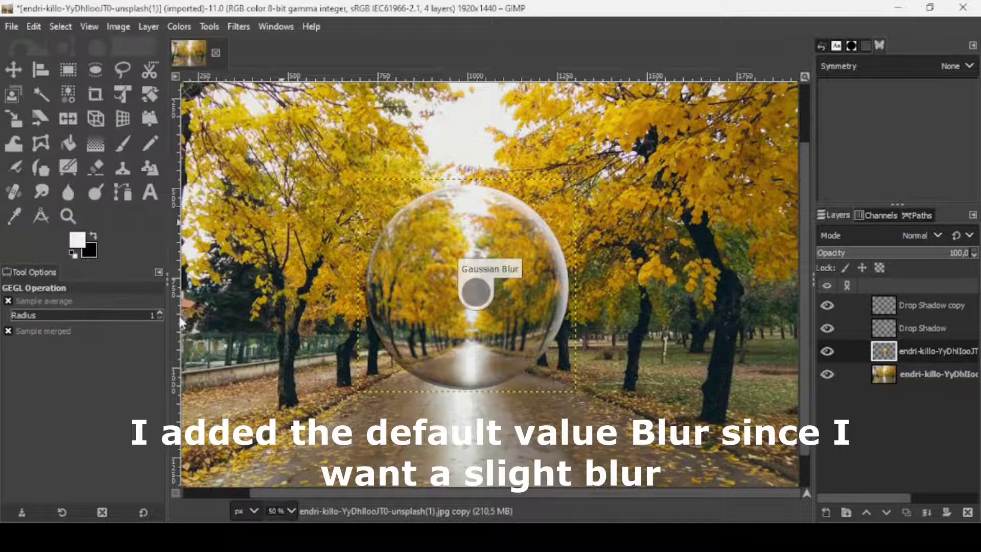
pyautogui.scroll(-2, 548, 349)
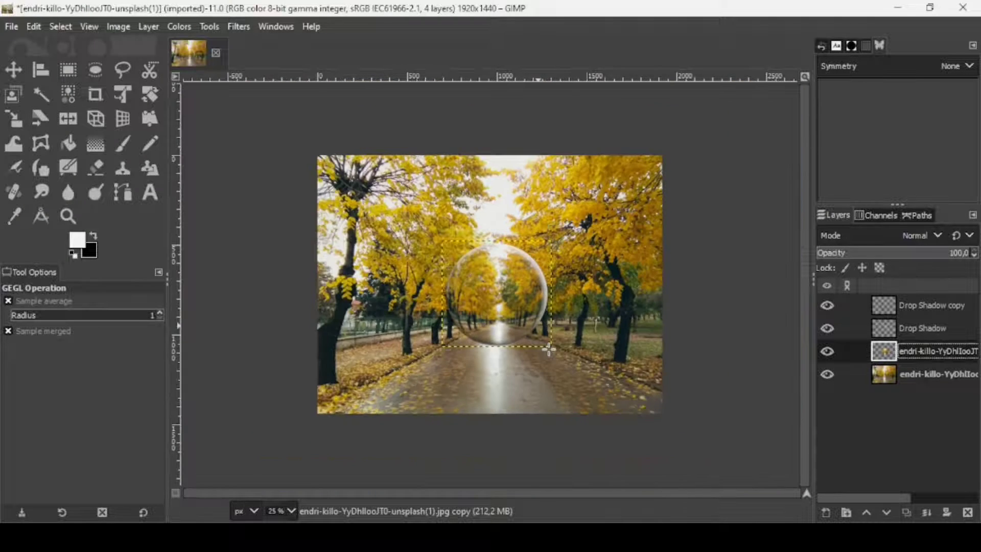
pyautogui.click(901, 306)
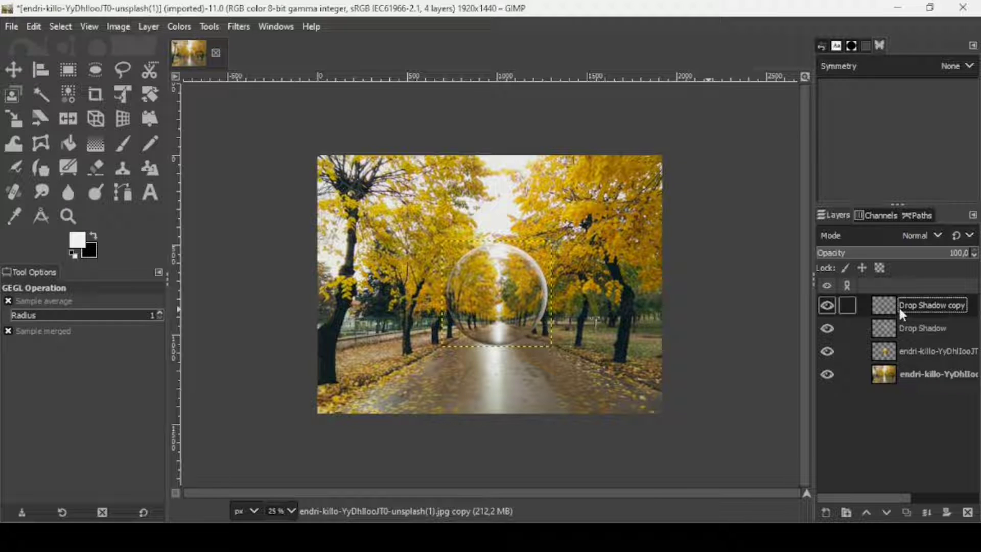
# Step: With the background hidden, Merge Down the Drop Shadow copy and Drop Shadow into the bubble layer
pyautogui.click(832, 374)
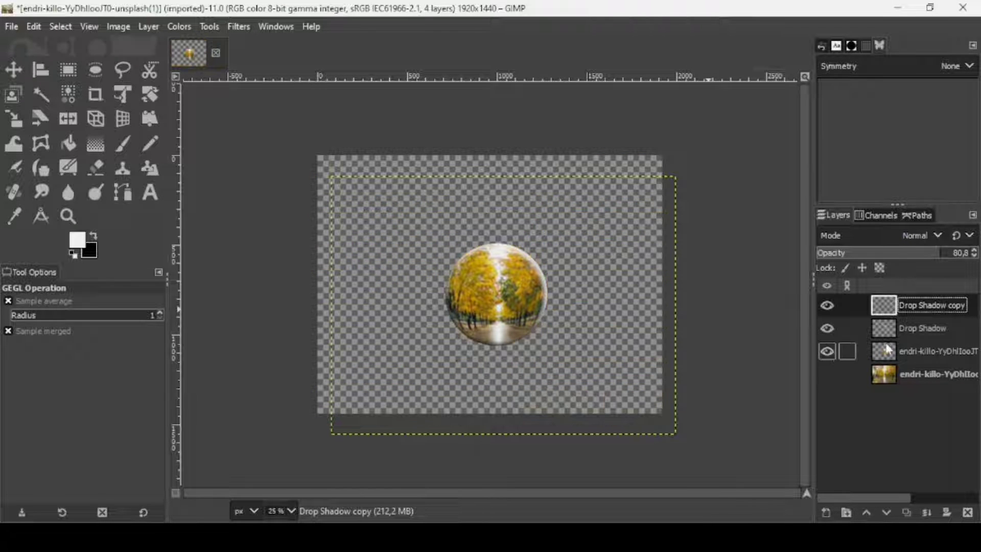
pyautogui.click(927, 513)
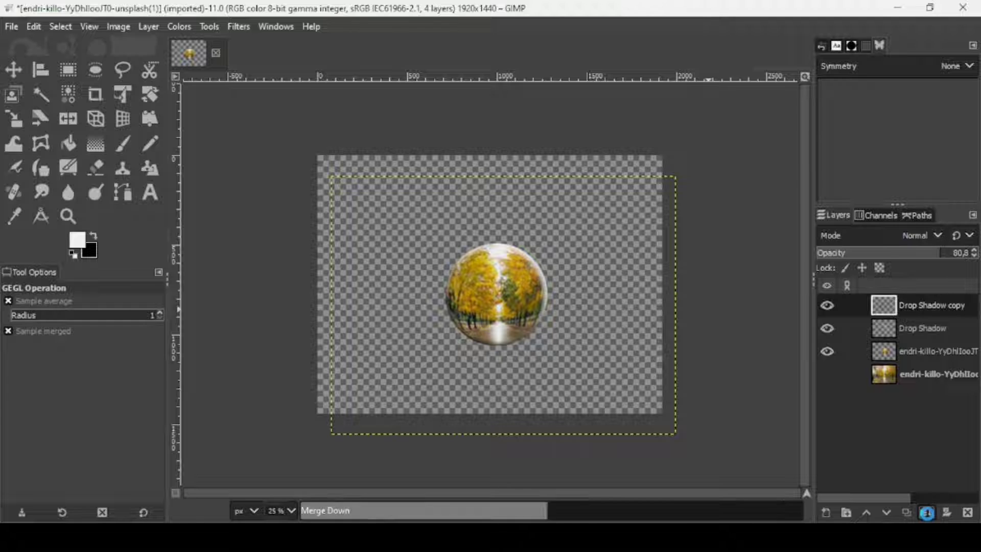
pyautogui.click(927, 514)
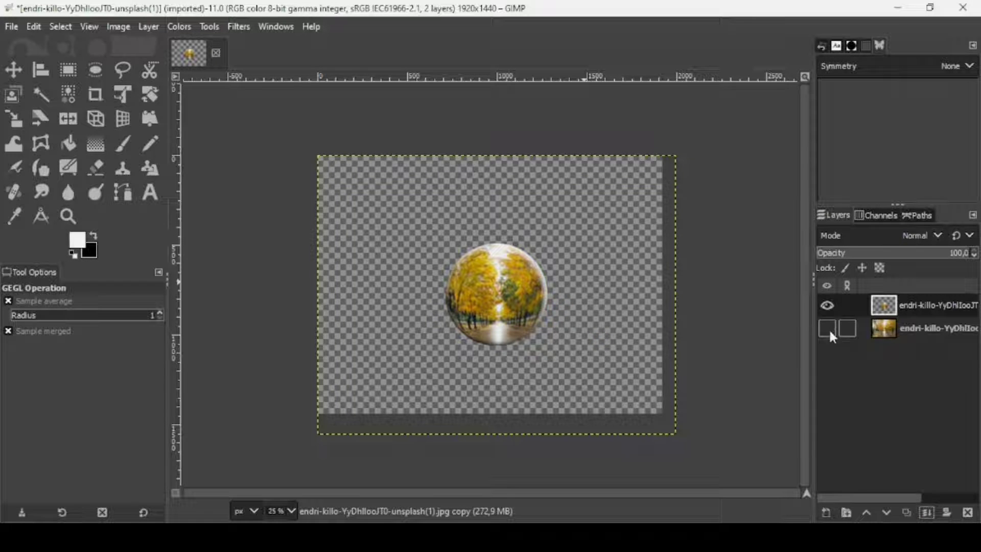
pyautogui.click(829, 328)
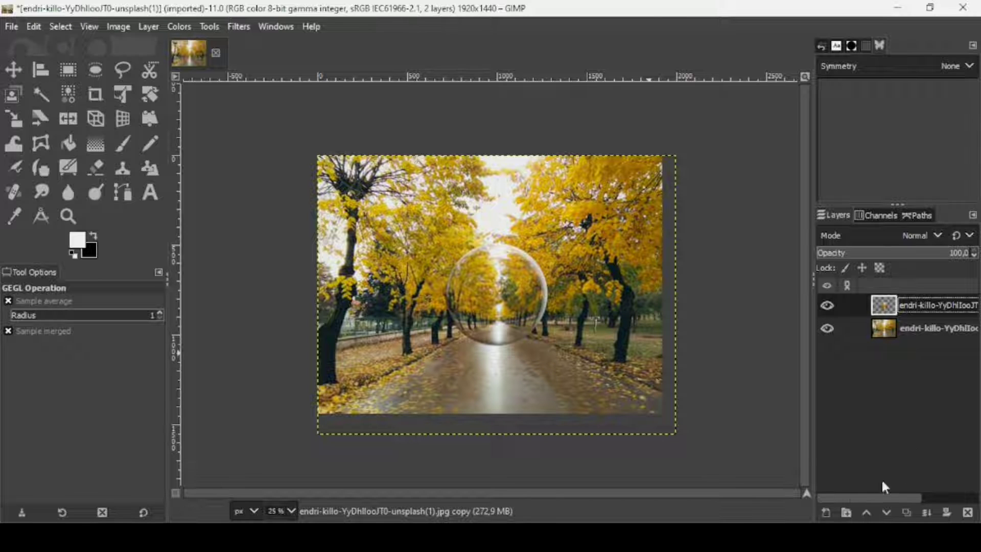
# Step: Add a transparent layer and paint a black blob below the bubble with a size 762, hardness 30 brush
pyautogui.click(826, 513)
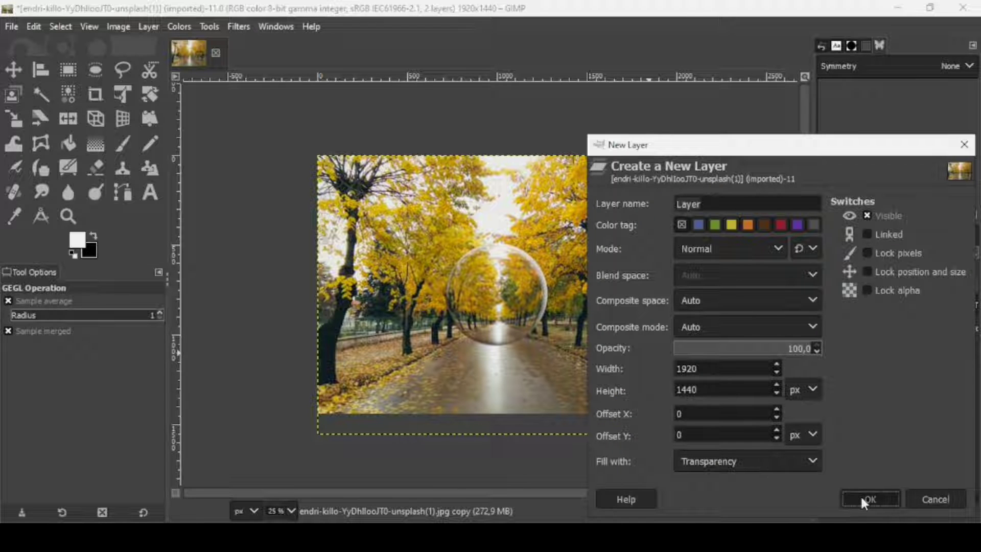
pyautogui.click(863, 500)
pyautogui.click(124, 146)
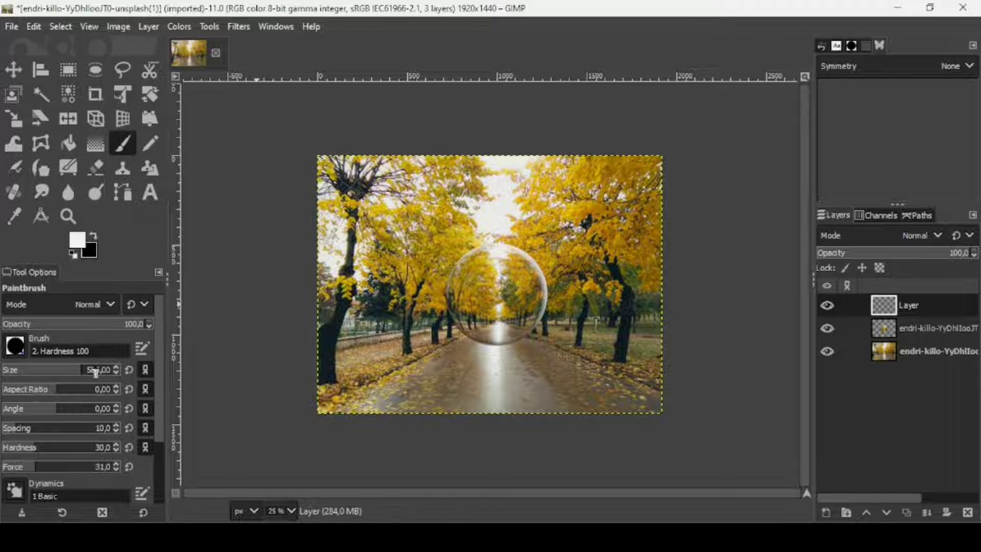
pyautogui.click(93, 234)
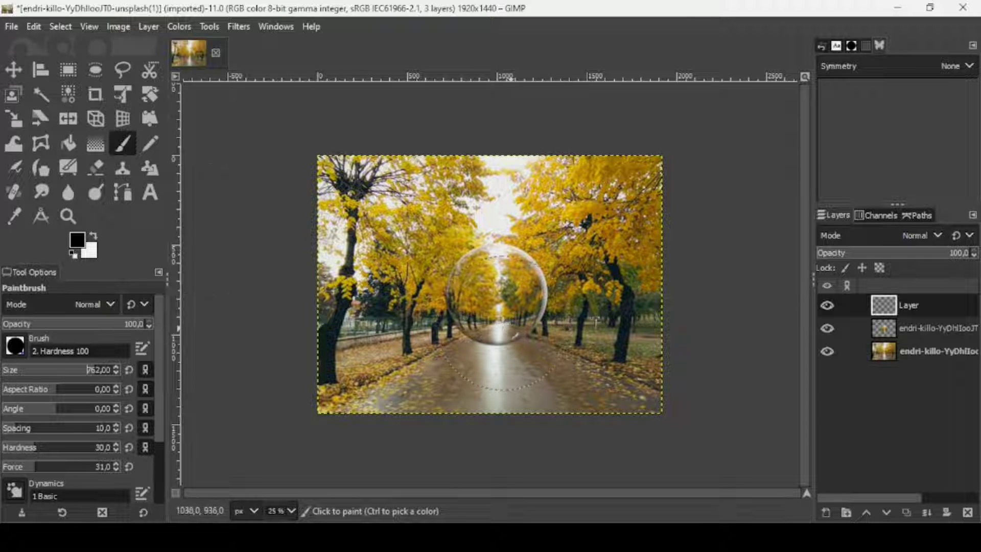
pyautogui.click(499, 323)
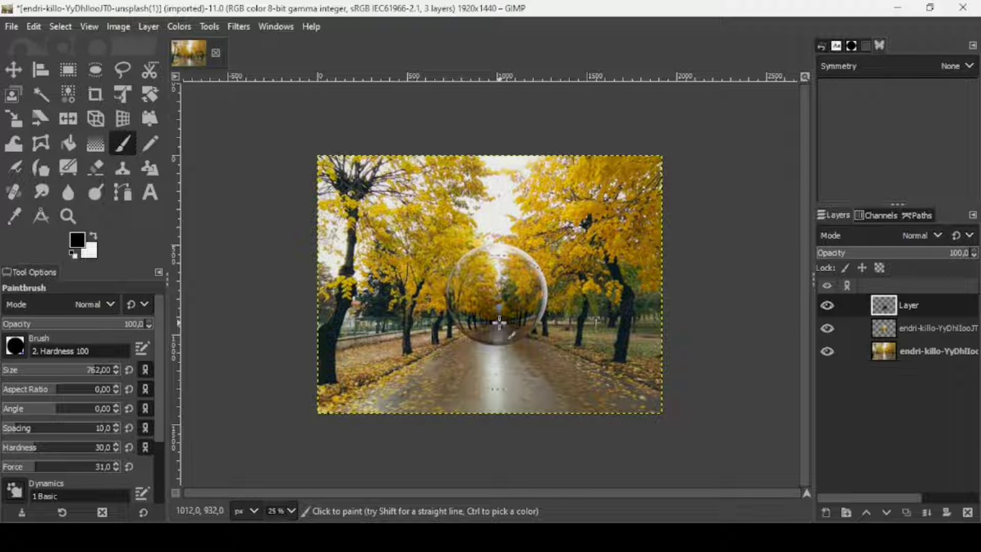
# Step: Scale the black blob without keeping aspect to a 1956 × 340 px band beneath the sphere
pyautogui.click(13, 119)
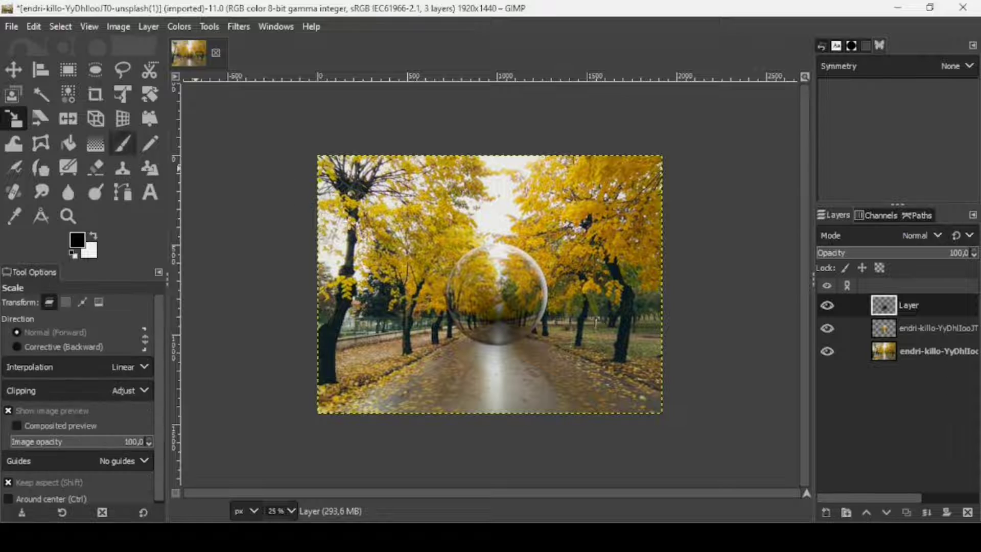
pyautogui.click(827, 305)
pyautogui.click(827, 305)
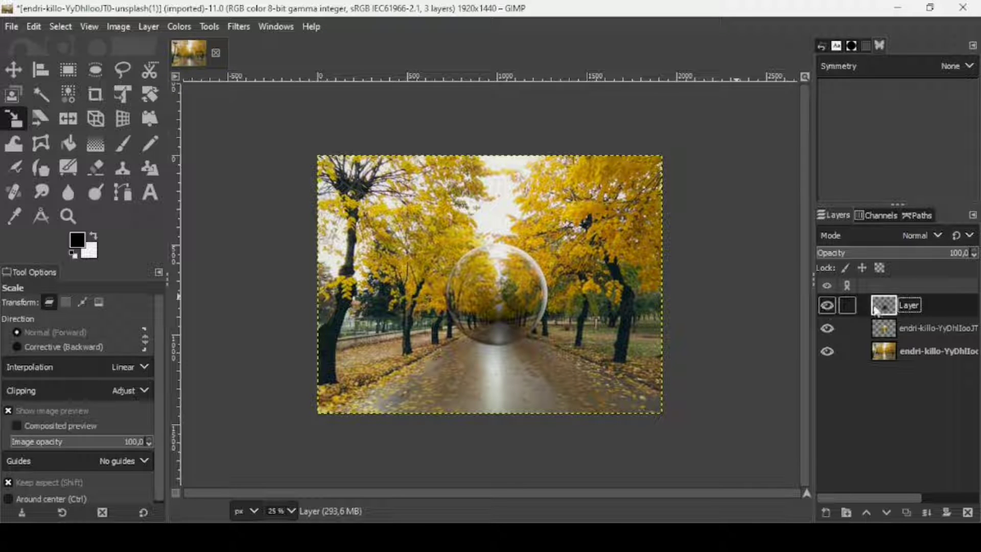
pyautogui.click(506, 322)
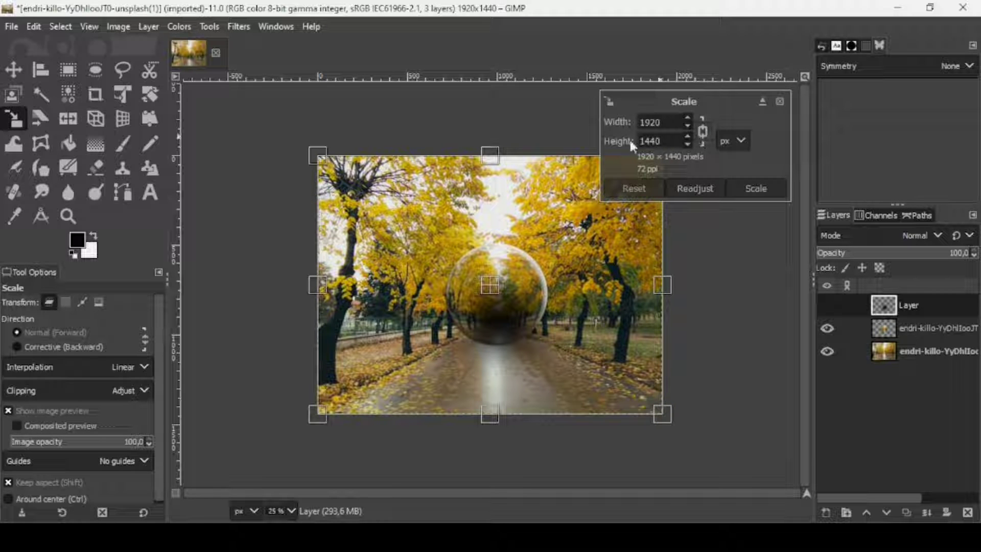
pyautogui.press('shift')
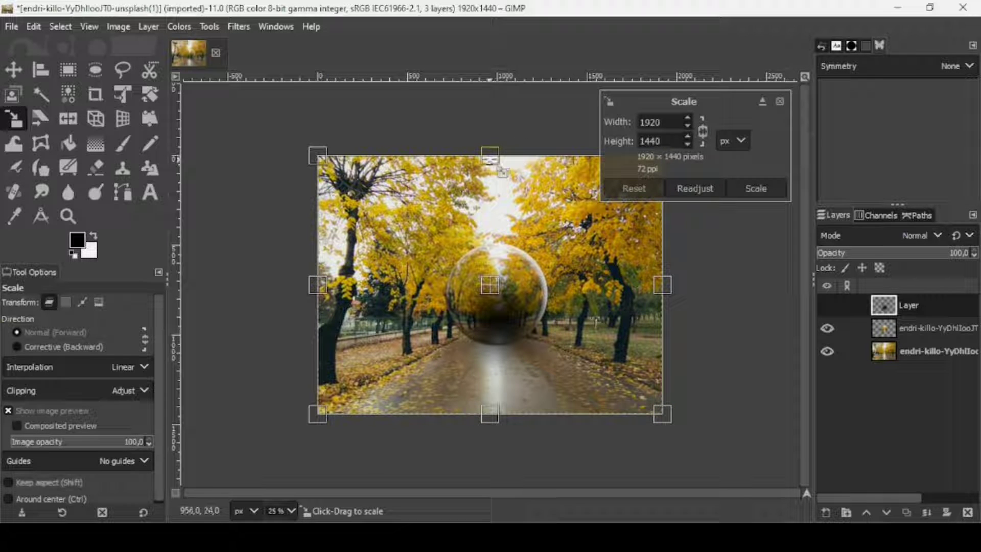
pyautogui.moveTo(490, 160); pyautogui.dragTo(496, 361)
pyautogui.moveTo(505, 395); pyautogui.dragTo(504, 369)
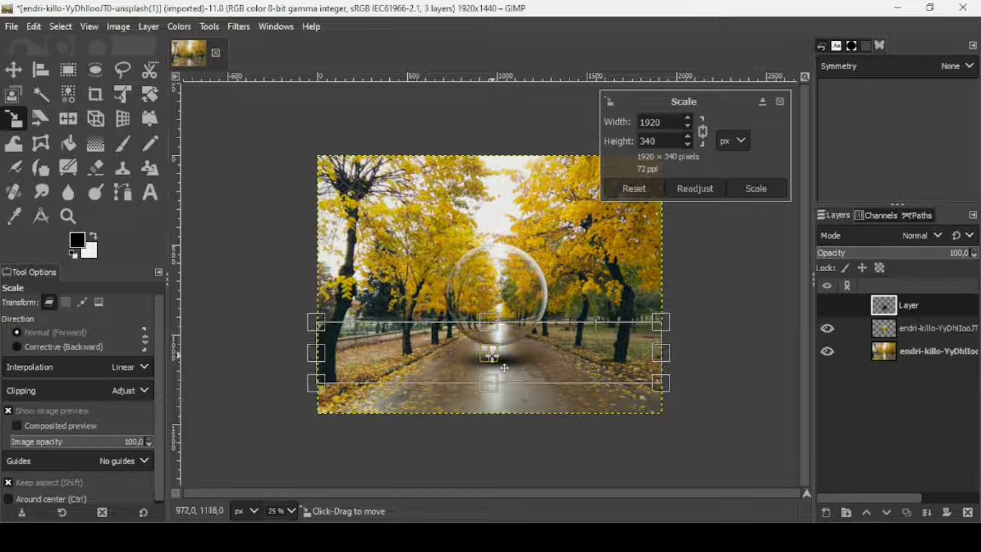
pyautogui.moveTo(659, 357); pyautogui.dragTo(668, 356)
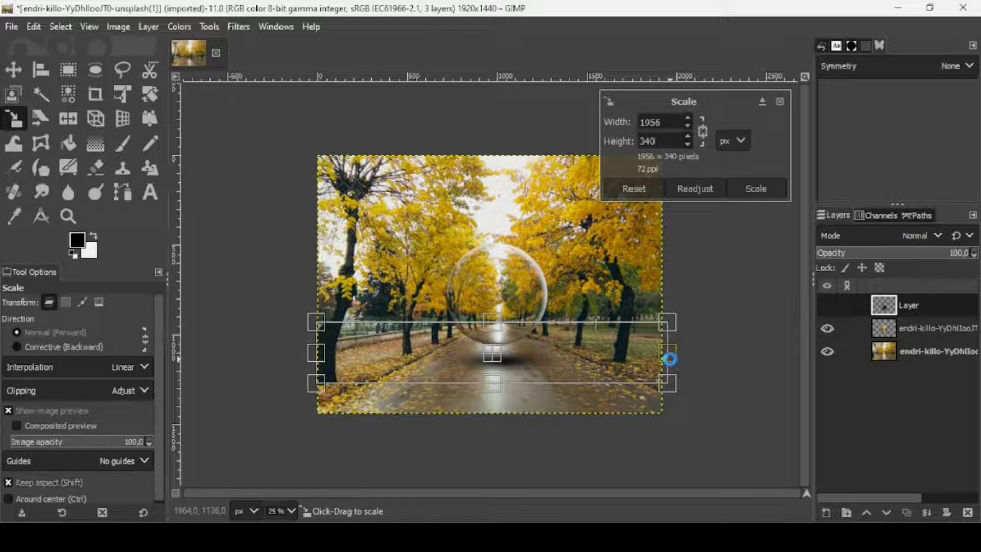
pyautogui.press('Return')
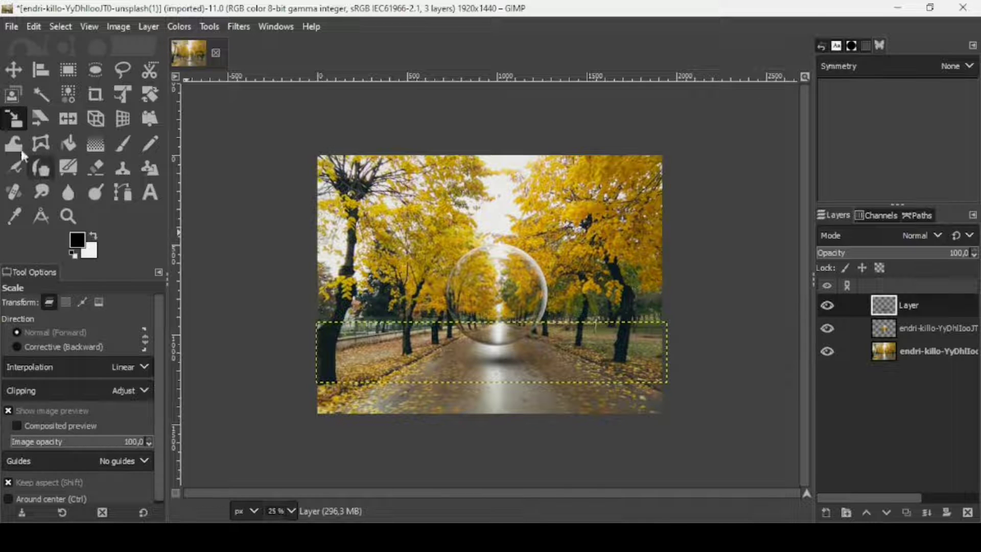
# Step: Nudge the shadow band left, duplicate it at full opacity and merge the copy down
pyautogui.click(12, 70)
pyautogui.click(539, 357)
pyautogui.moveTo(560, 362); pyautogui.dragTo(558, 361)
pyautogui.click(907, 513)
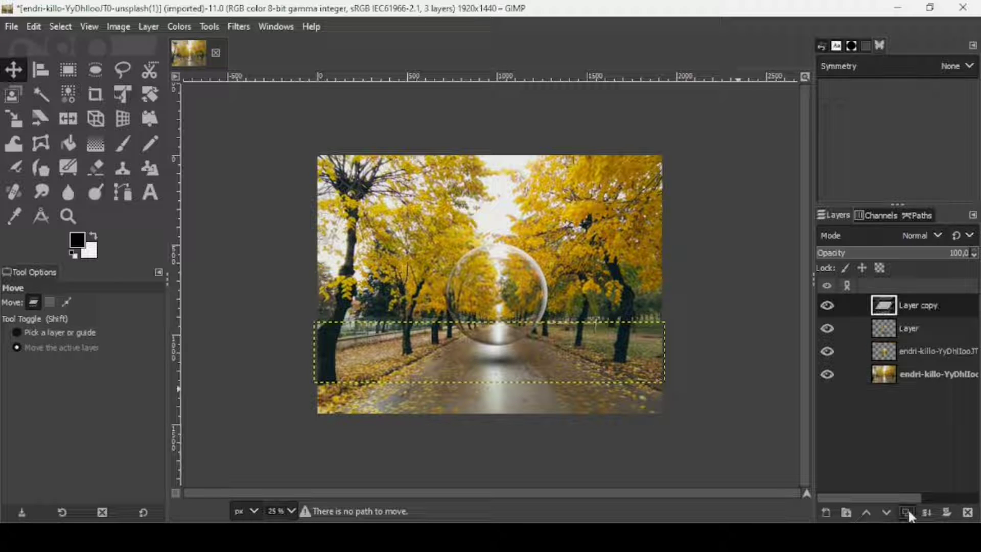
pyautogui.click(864, 256)
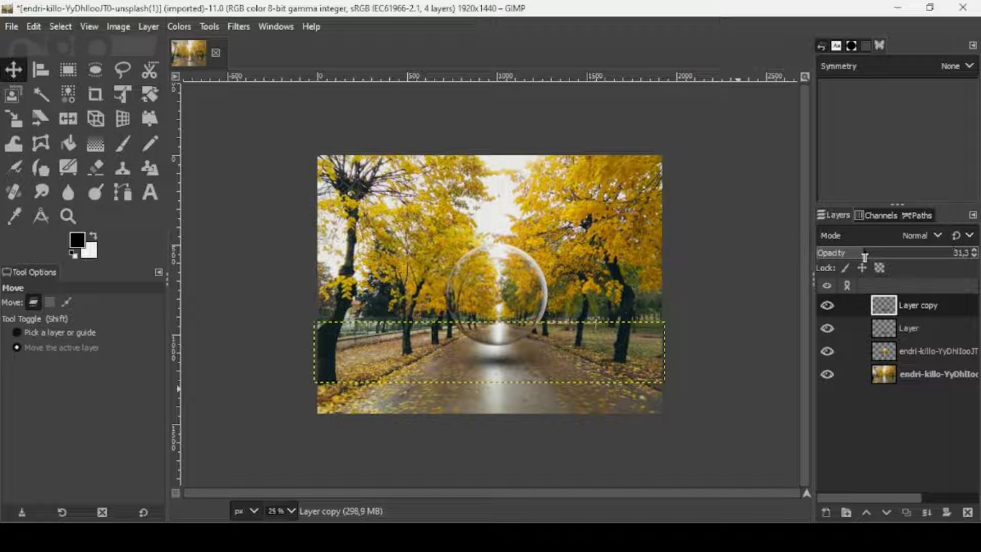
pyautogui.moveTo(921, 258); pyautogui.dragTo(973, 254)
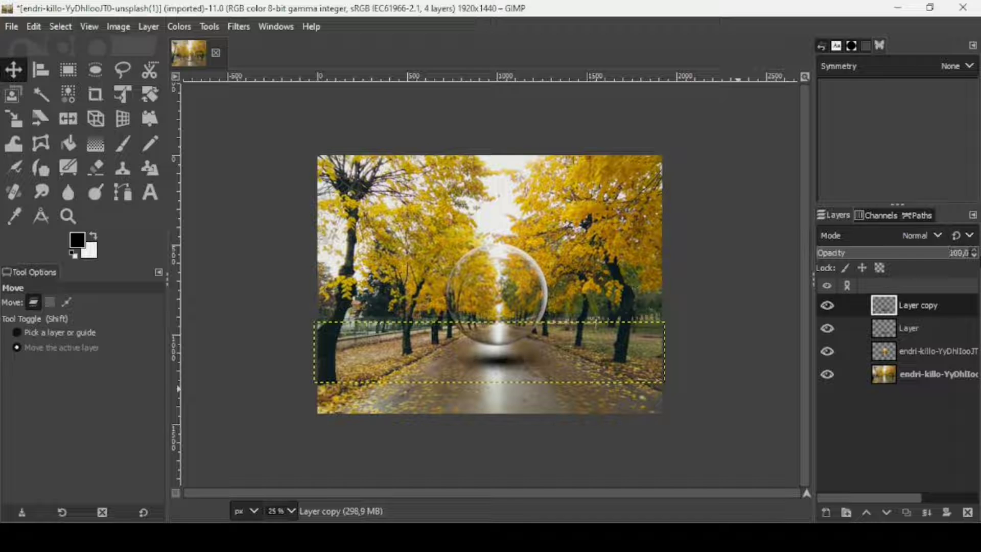
pyautogui.click(926, 513)
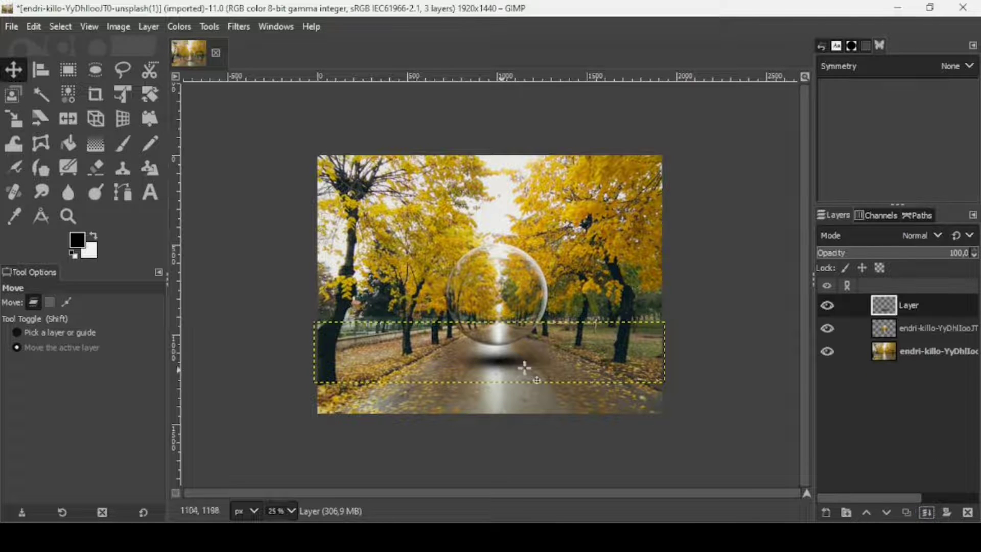
# Step: Apply a Gaussian blur of about 23.41 to the shadow band
pyautogui.click(237, 26)
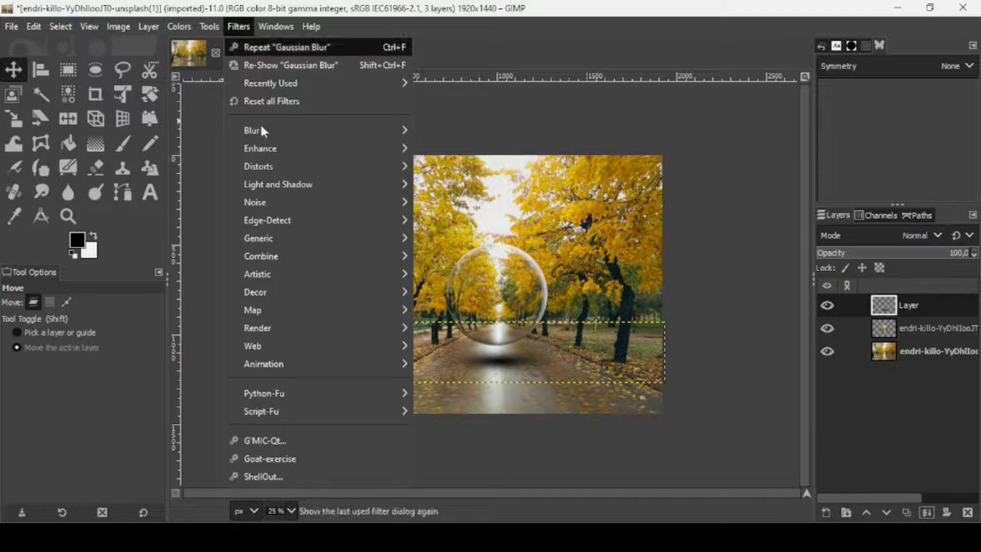
pyautogui.moveTo(263, 131)
pyautogui.click(468, 149)
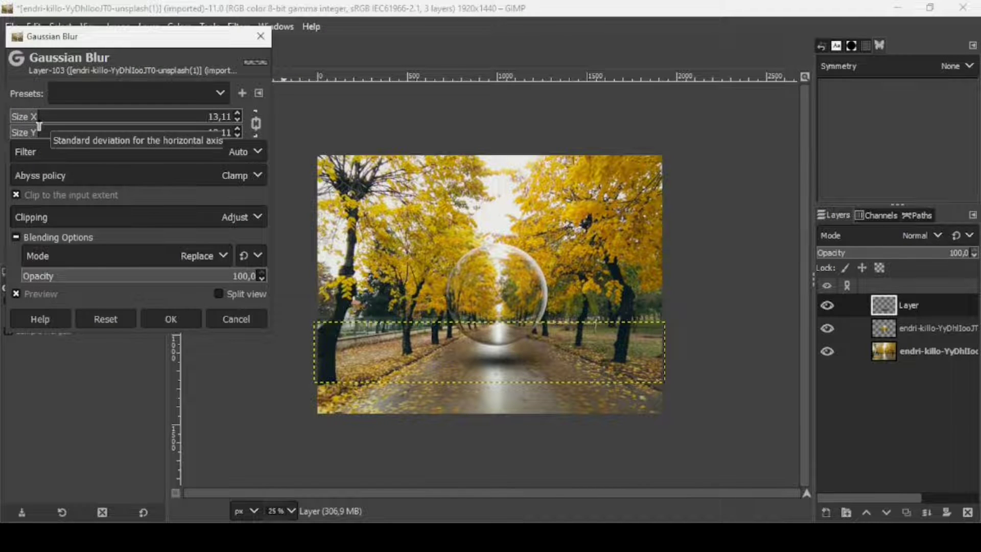
pyautogui.moveTo(39, 126); pyautogui.dragTo(57, 129)
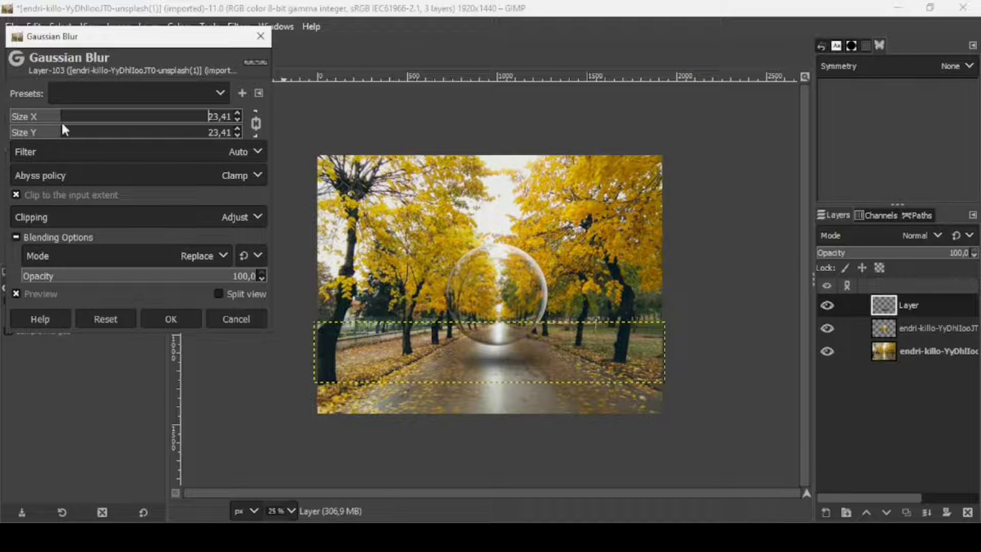
pyautogui.click(171, 319)
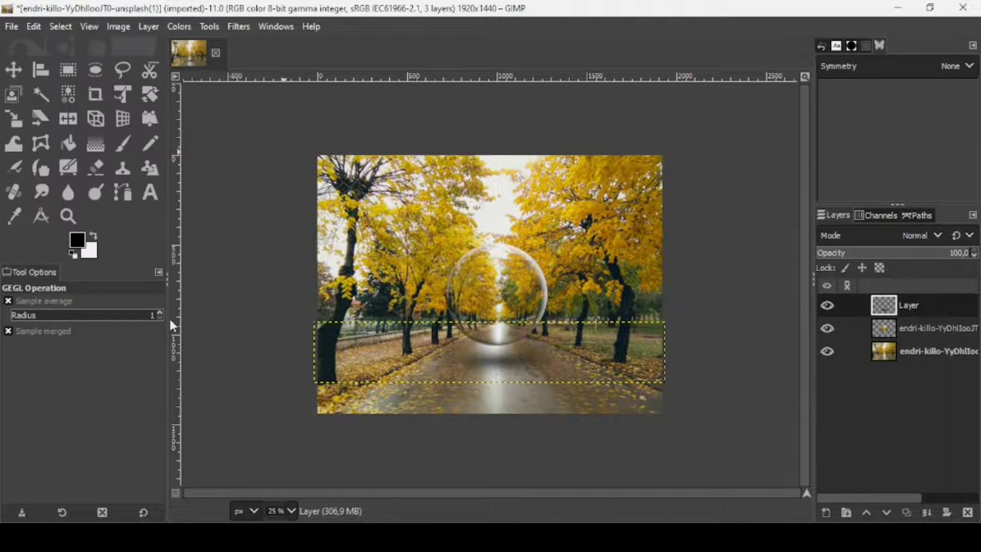
pyautogui.click(935, 351)
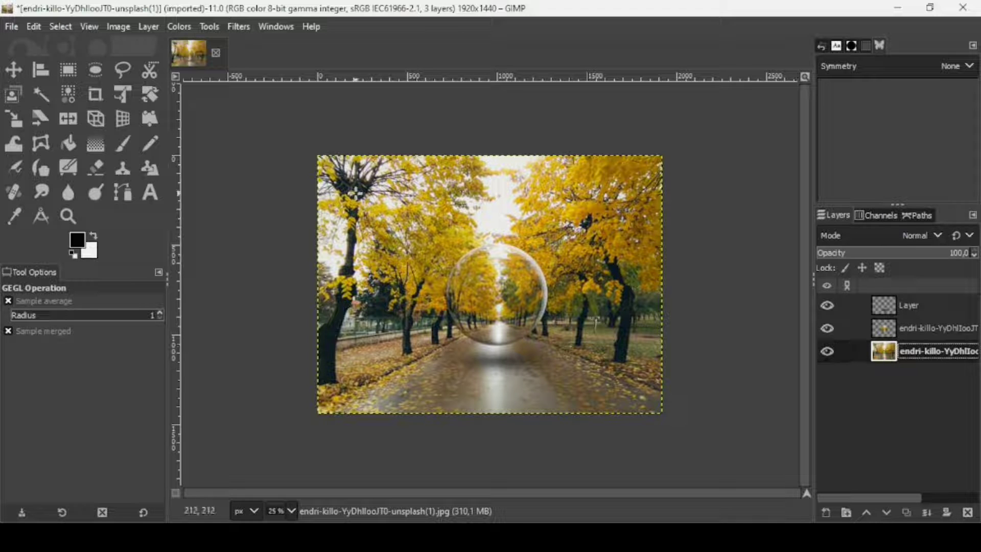
# Step: Re-show Gaussian Blur and apply size 3.46 to the background road photo
pyautogui.click(238, 29)
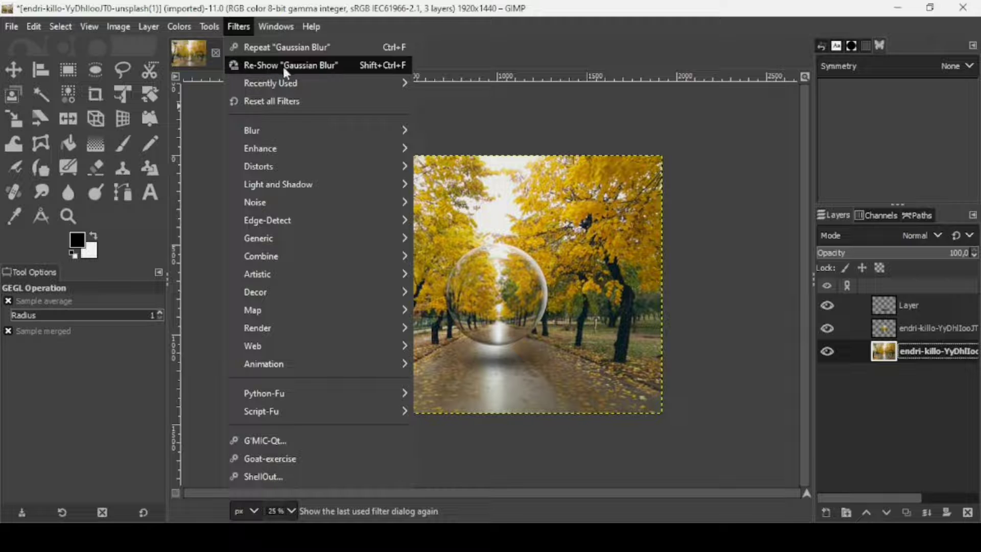
pyautogui.click(299, 66)
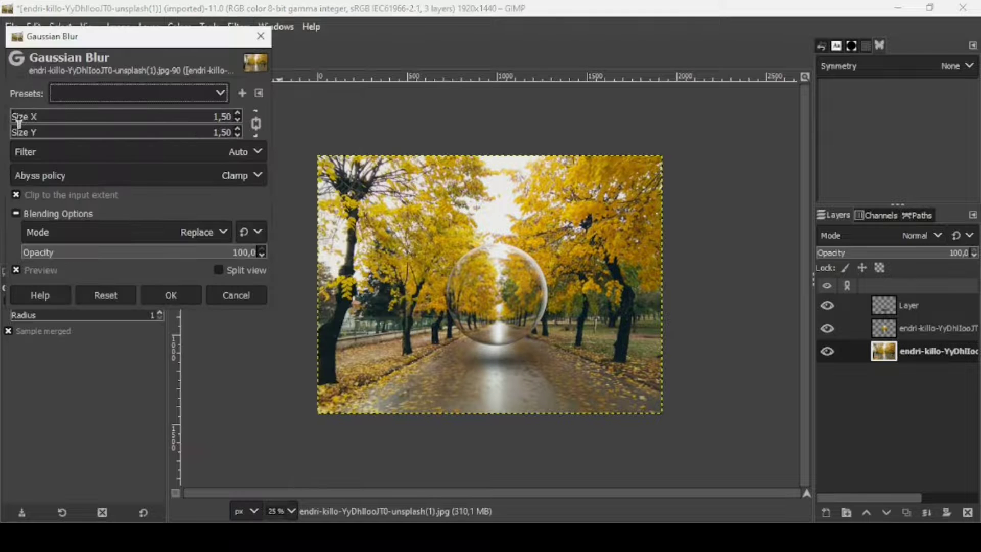
pyautogui.click(20, 120)
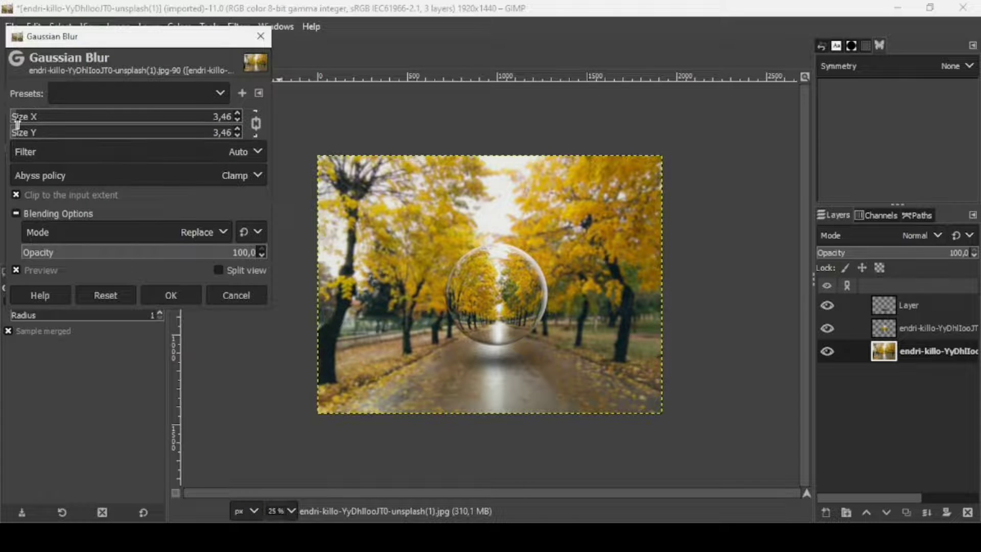
pyautogui.click(172, 294)
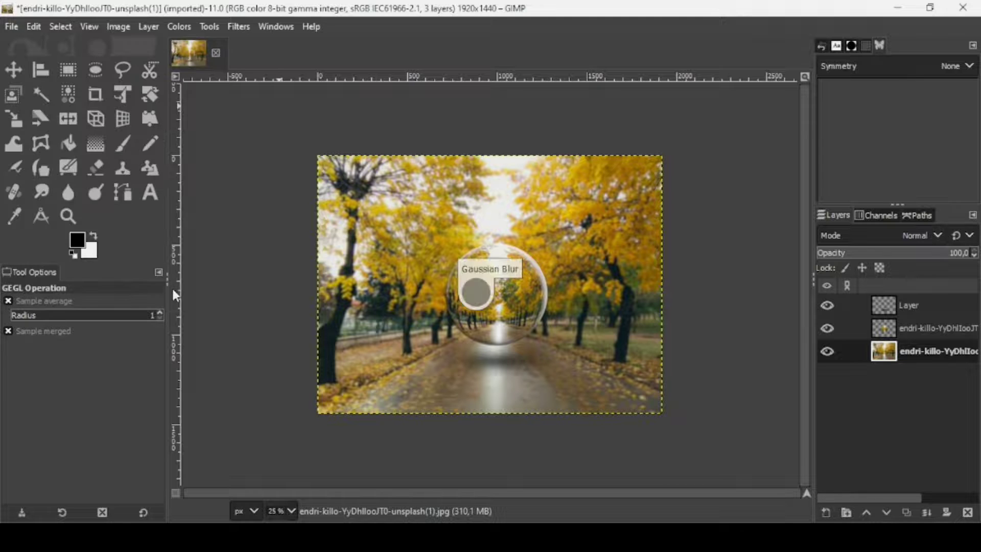
pyautogui.click(910, 305)
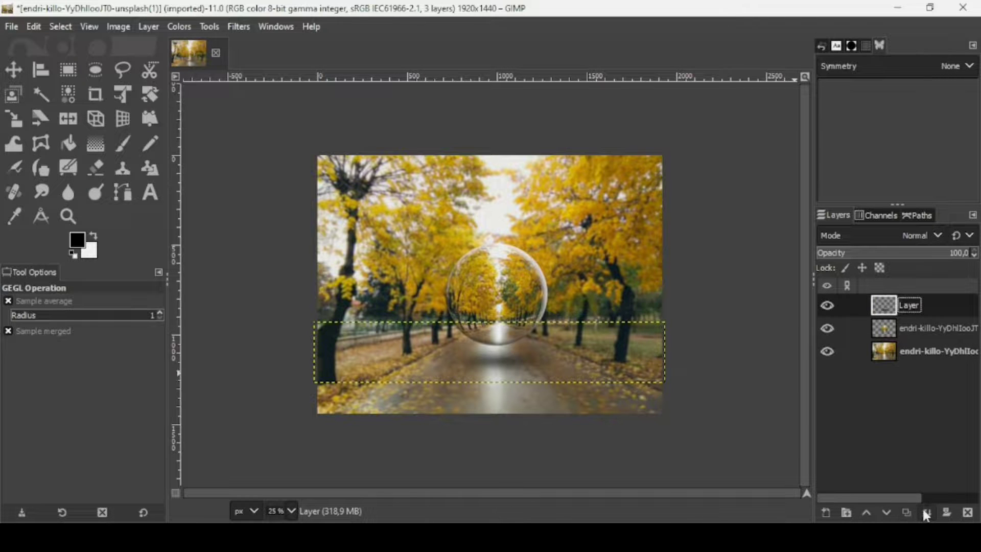
# Step: Merge the shadow and sphere layers down into the photo, then set Layer to Image Size
pyautogui.click(924, 509)
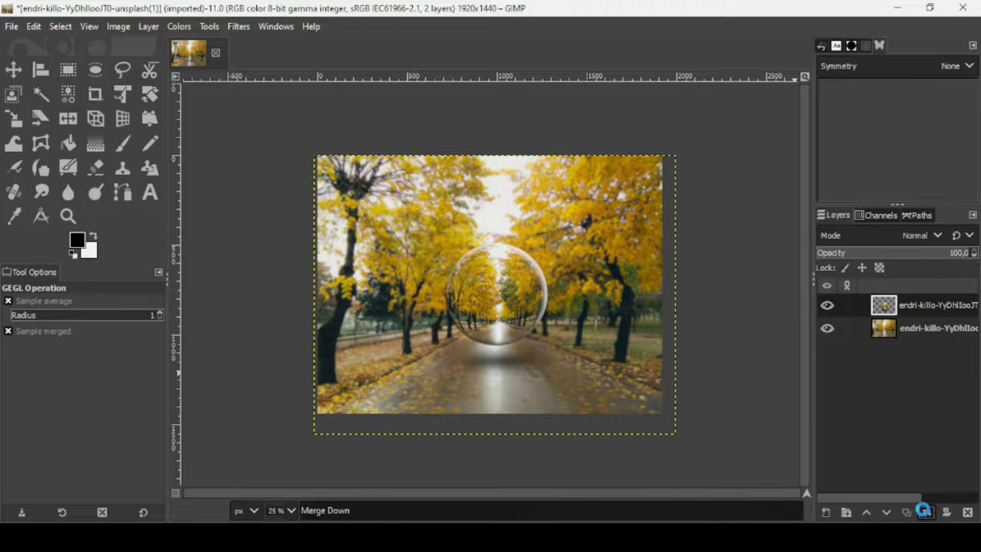
pyautogui.click(923, 509)
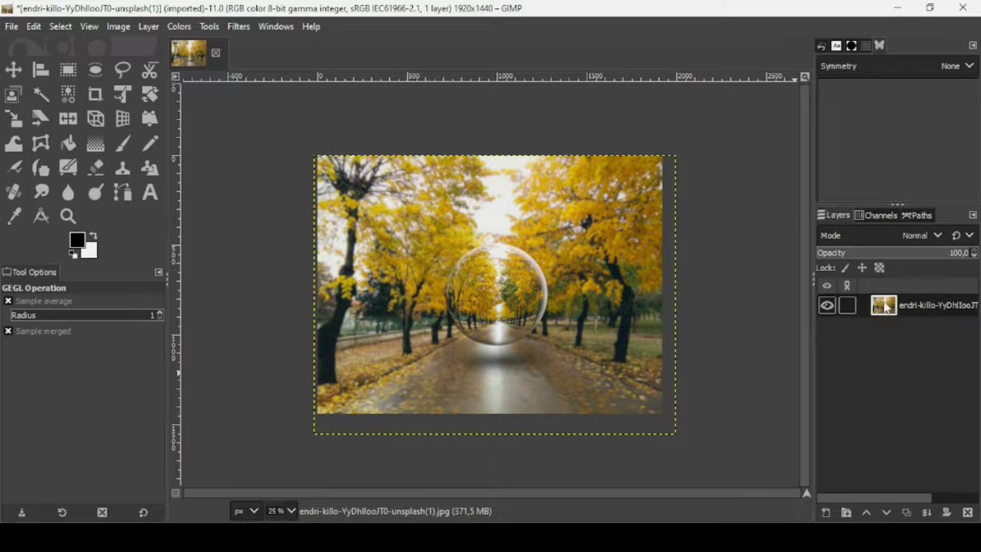
pyautogui.rightClick(928, 303)
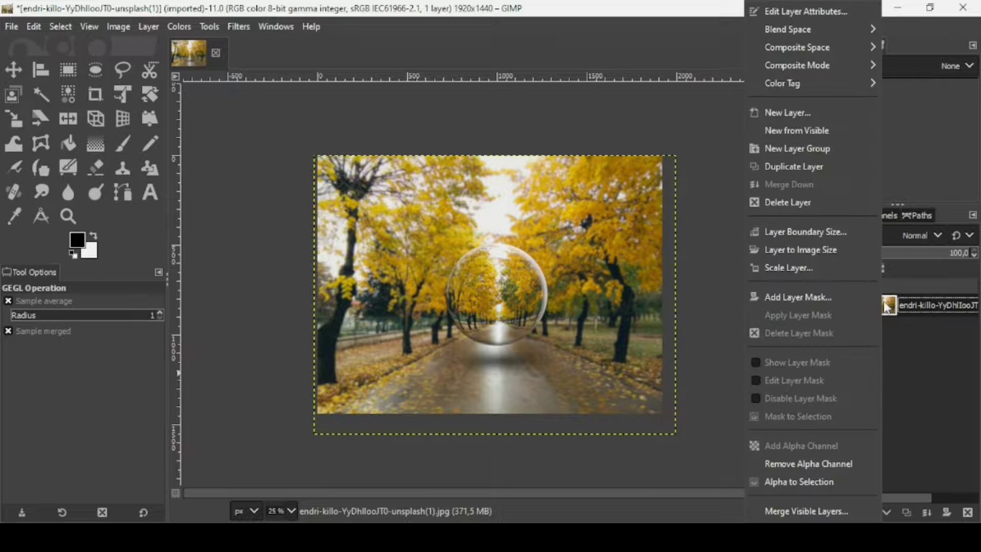
pyautogui.click(805, 248)
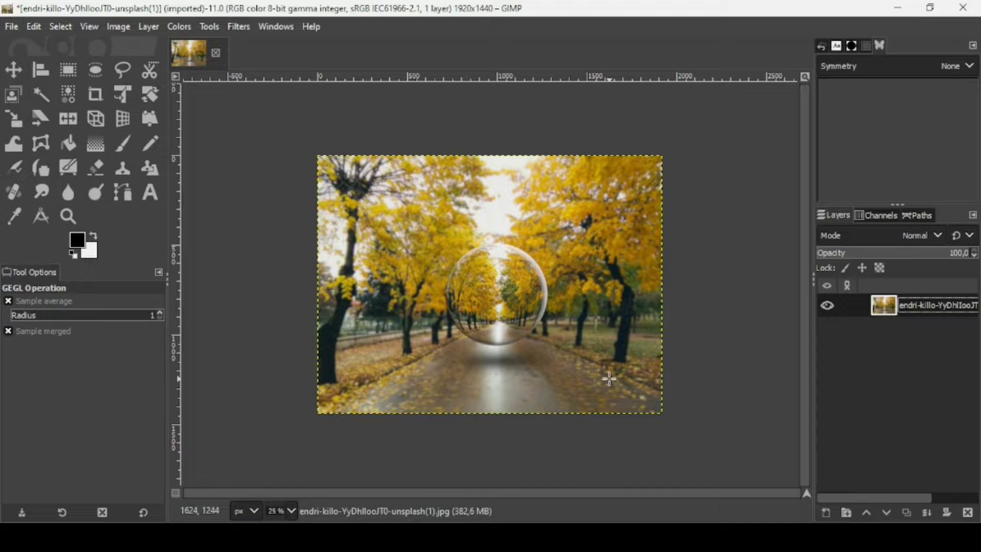